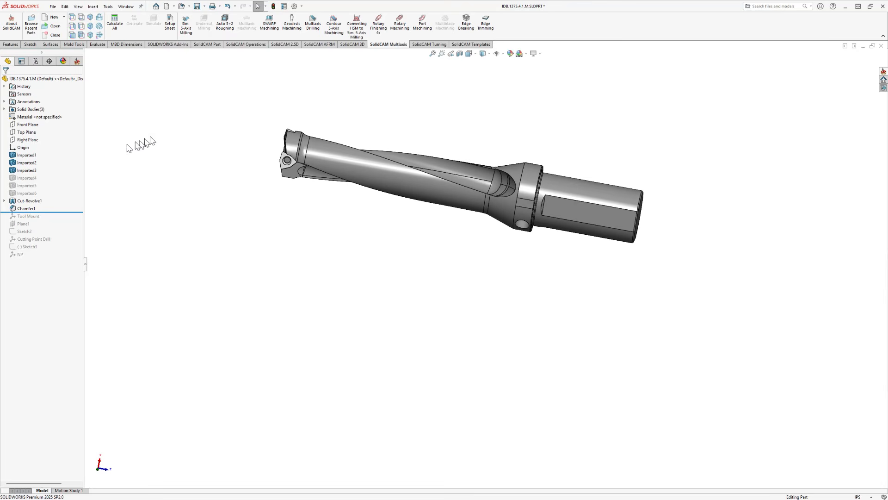
Roll the feature history forward past Tool Mount and examine that coordinate system's position at the flange on the shank
left_click_drag(53, 212, 54, 221)
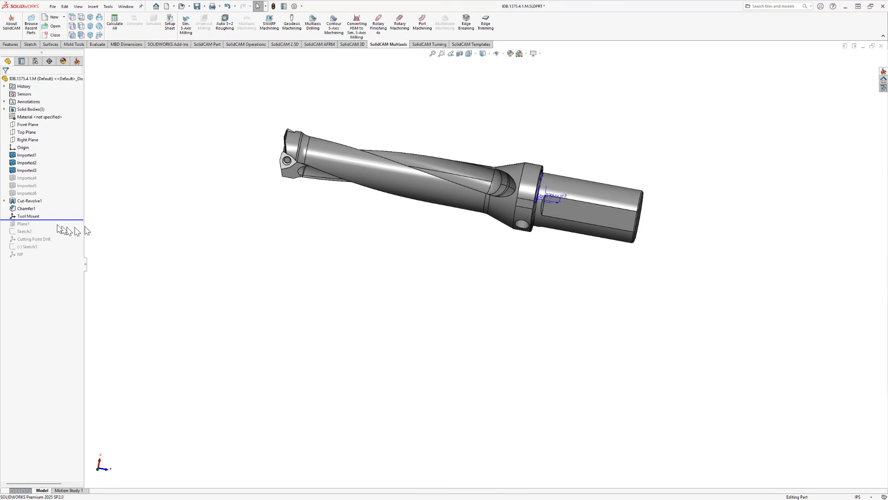
middle_click_drag(239, 223, 231, 223)
scroll(543, 176, "down", 8)
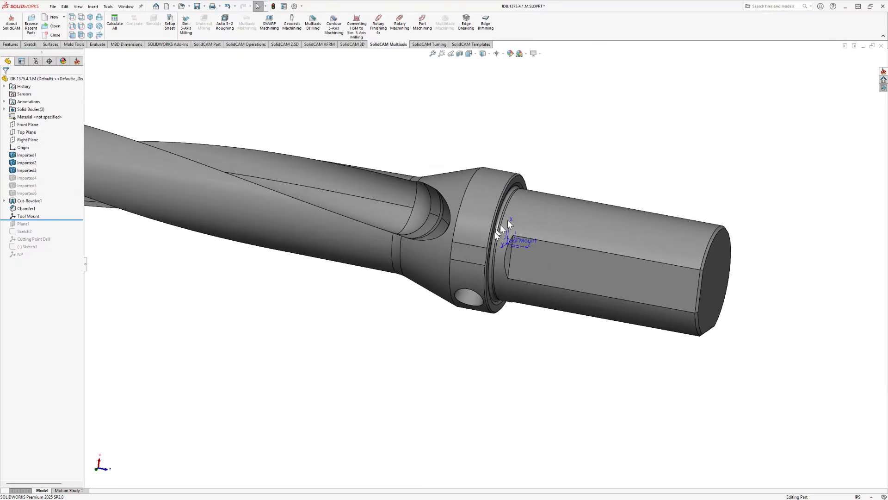
middle_click_drag(543, 273, 542, 256)
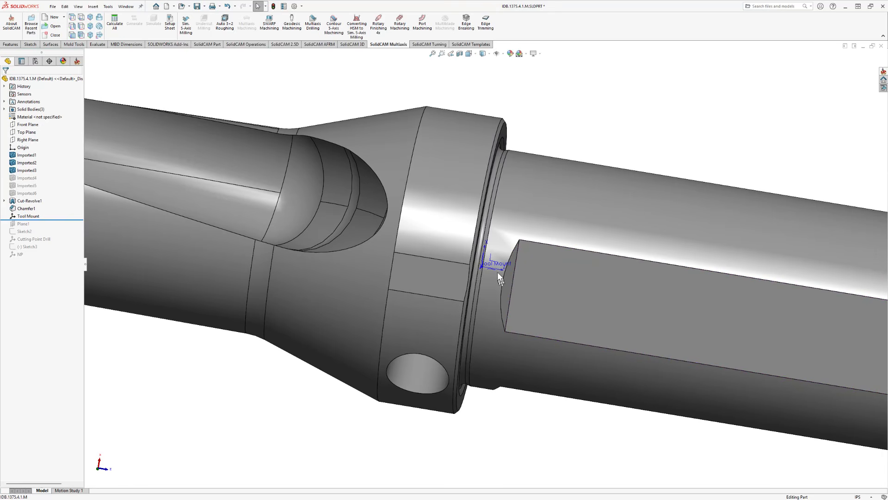
scroll(498, 271, "up", 4)
scroll(490, 267, "up", 3)
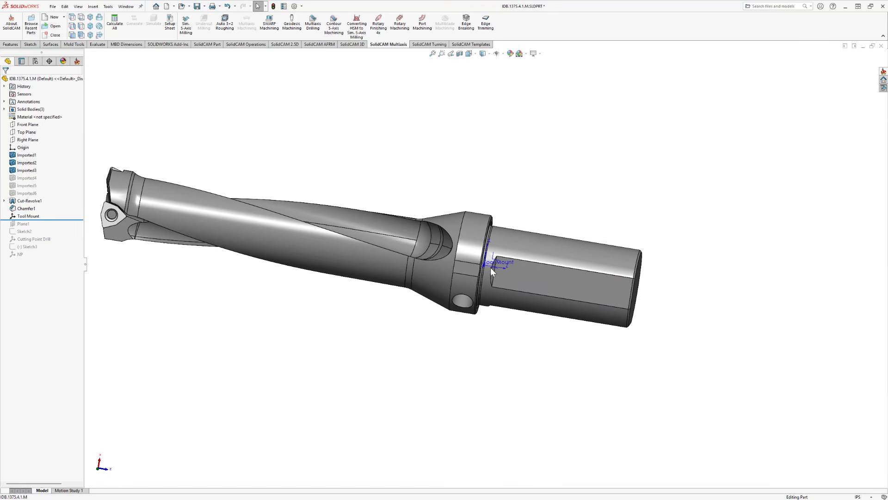
middle_click_drag(233, 229, 182, 206)
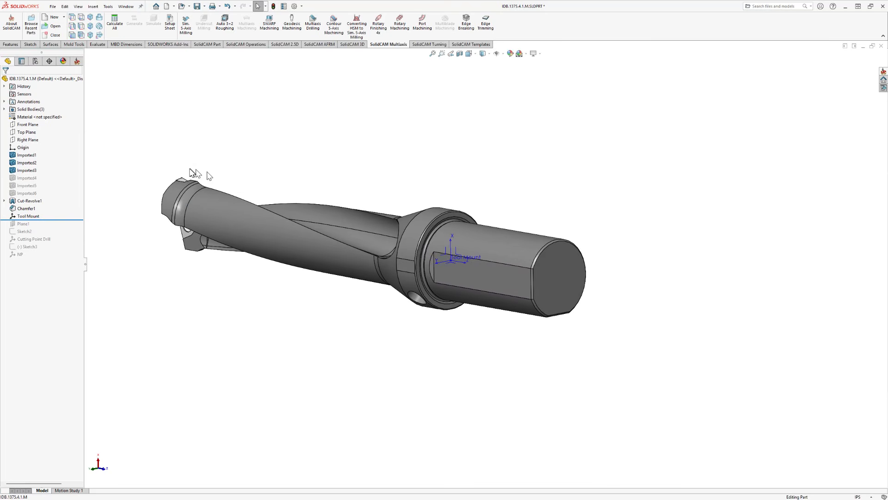
middle_click_drag(184, 178, 250, 159)
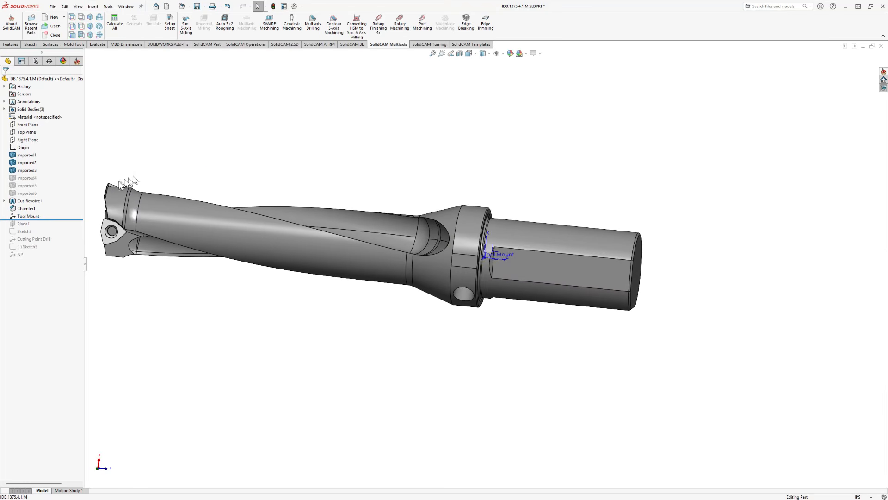
scroll(116, 187, "down", 3)
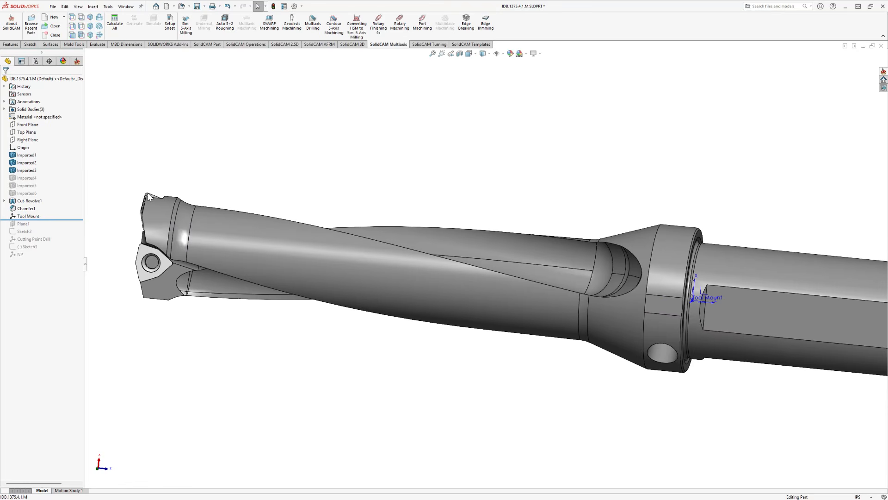
scroll(407, 276, "up", 3)
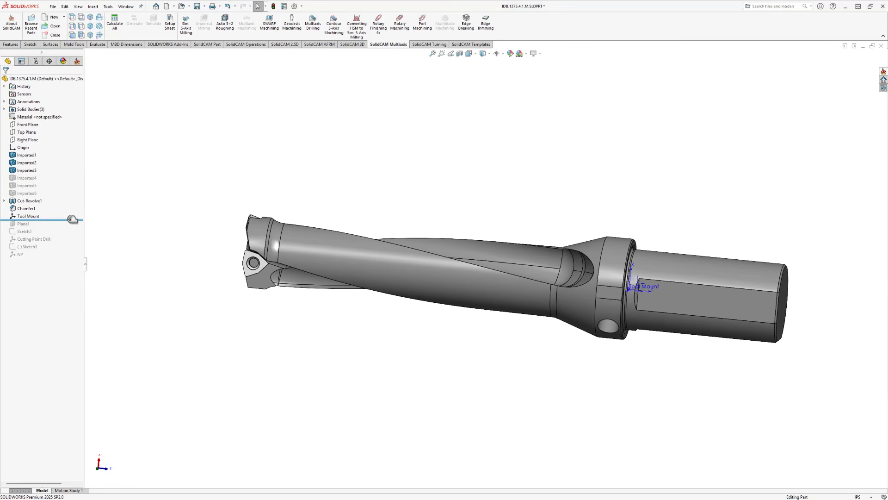
Roll the feature history forward to include NP, bringing its coordinate system onto the cutting insert into view
left_click_drag(72, 219, 64, 258)
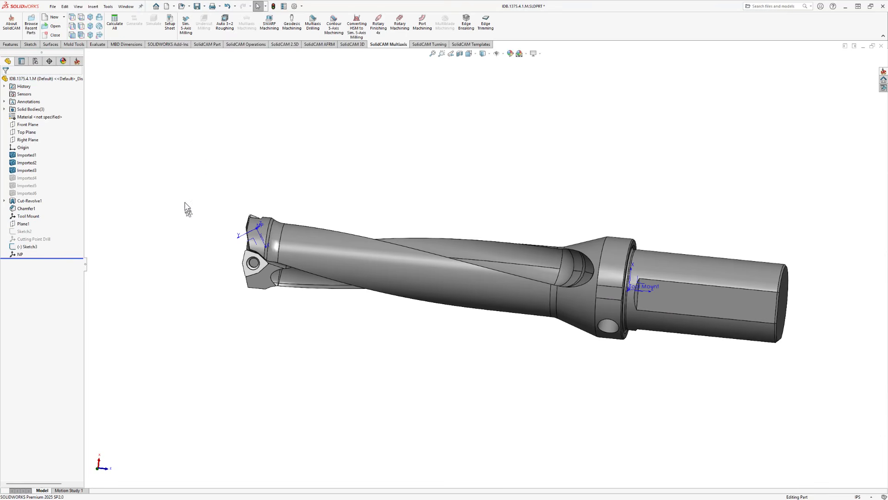
middle_click_drag(202, 183, 168, 421)
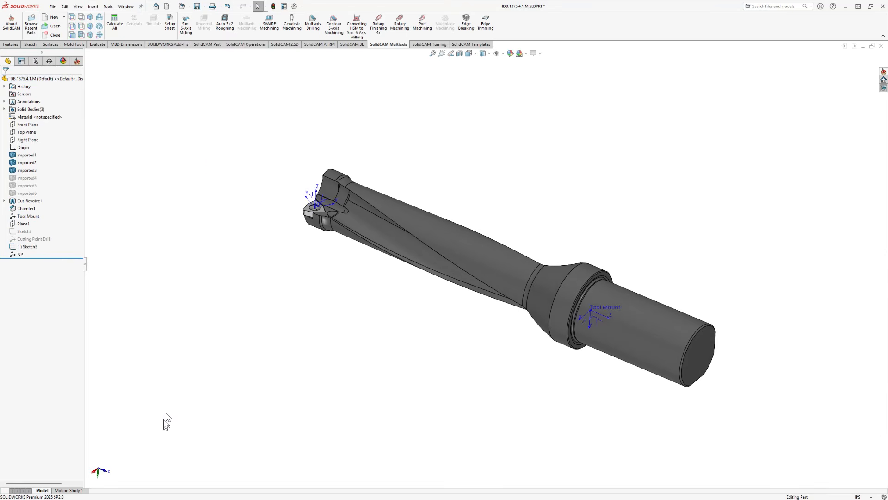
scroll(331, 218, "down", 5)
middle_click_drag(287, 304, 334, 344)
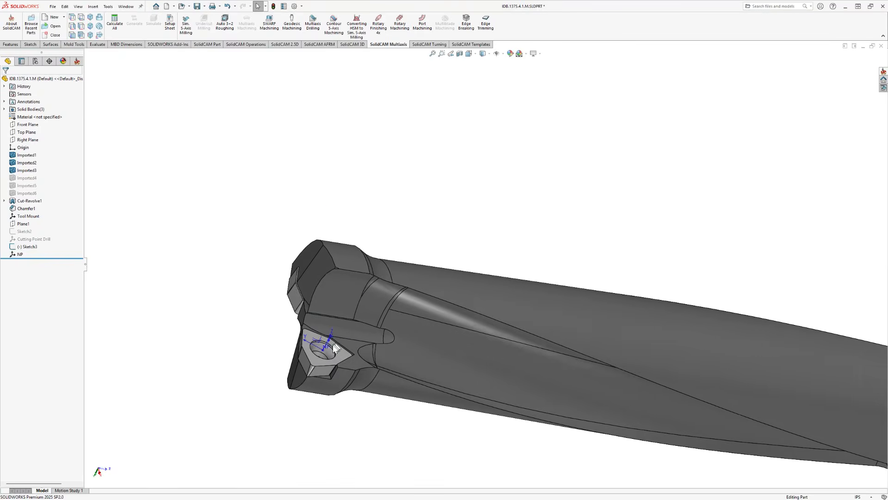
Examine how the Top Plane runs through the drill in relation to the cutting inserts
left_click(29, 140)
scroll(356, 362, "up", 5)
middle_click_drag(349, 359, 363, 371)
middle_click_drag(387, 275, 389, 231)
left_click(27, 132)
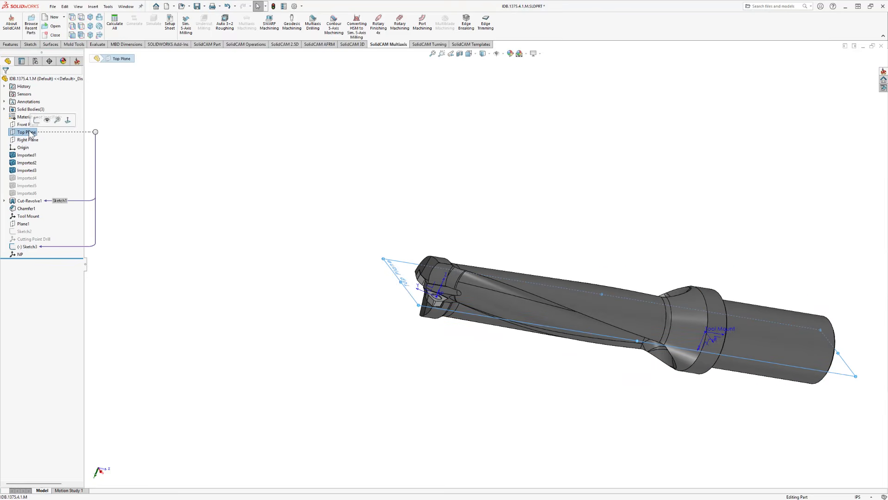
middle_click_drag(347, 337, 363, 297)
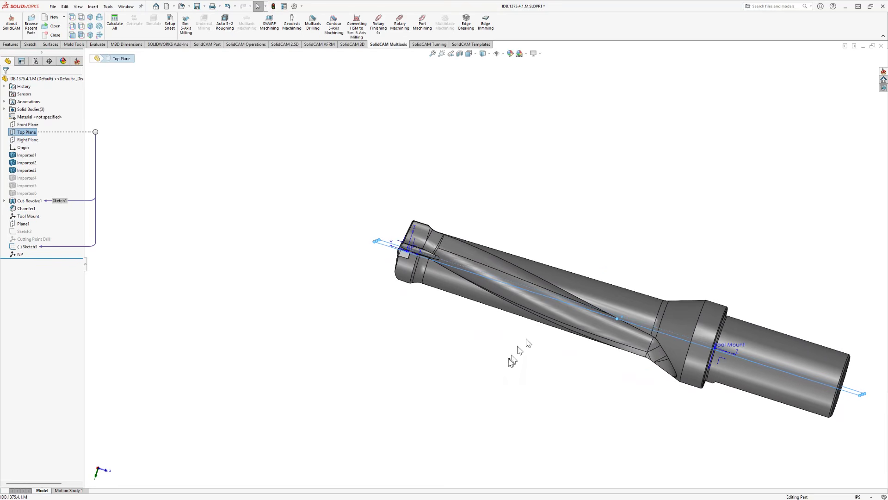
middle_click_drag(511, 361, 565, 370)
scroll(491, 298, "down", 3)
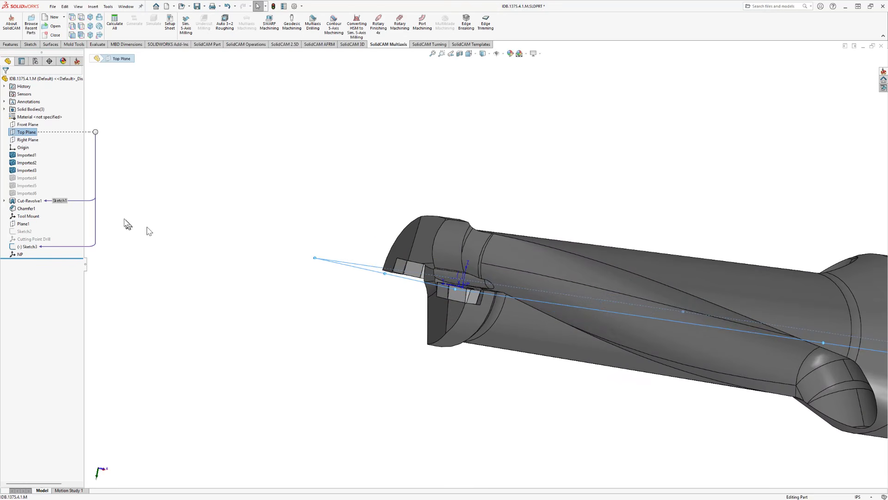
left_click(169, 207)
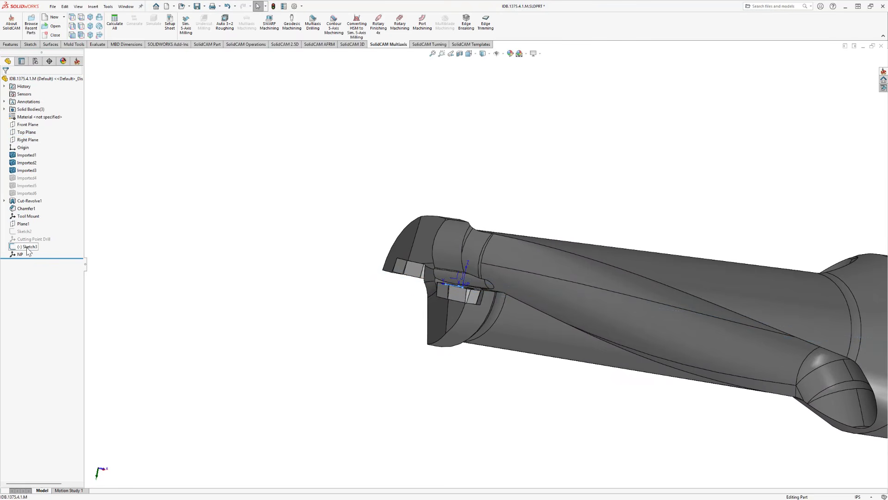
Highlight Sketch3 and inspect its lines over the screw hole of the cutting insert
left_click(27, 248)
mouse_move(394, 222)
middle_mouse_down()
mouse_move(367, 291)
mouse_move(441, 312)
middle_mouse_up()
scroll(476, 301, "down", 3)
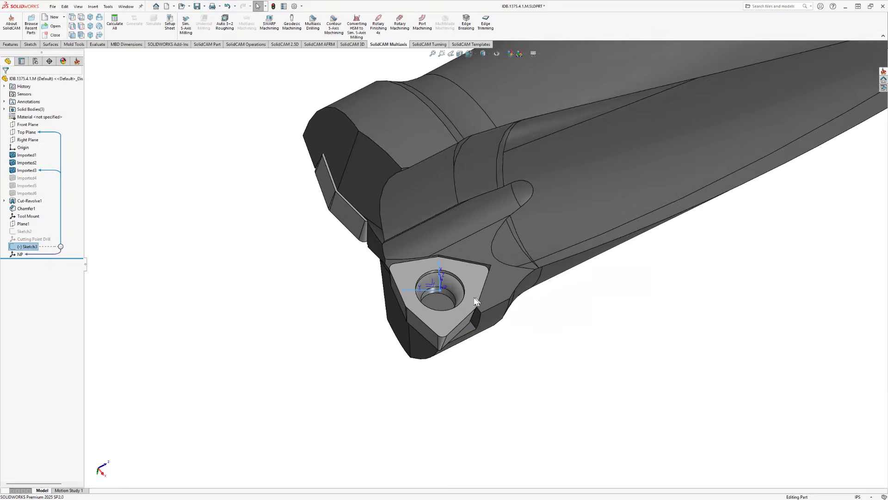
scroll(477, 301, "down", 2)
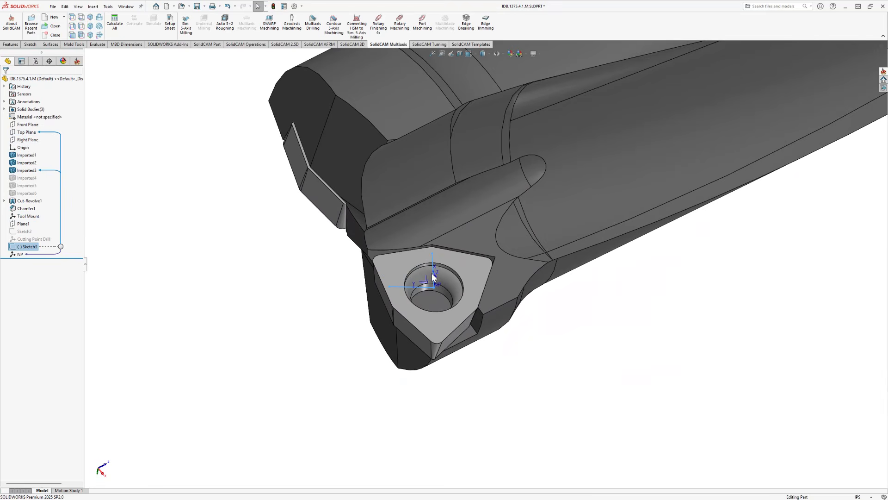
left_click(259, 273)
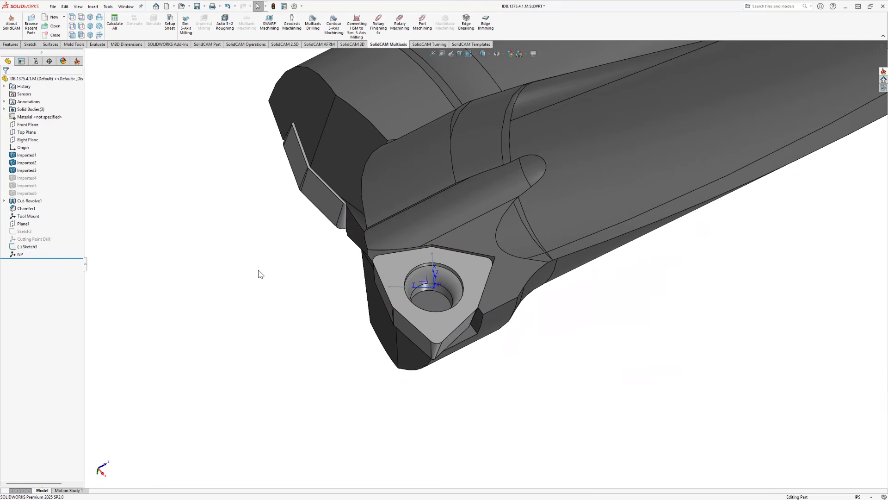
Review the NP coordinate system's origin point and X and Y axis references from Sketch3, leaving its definition without changes
left_click(19, 254)
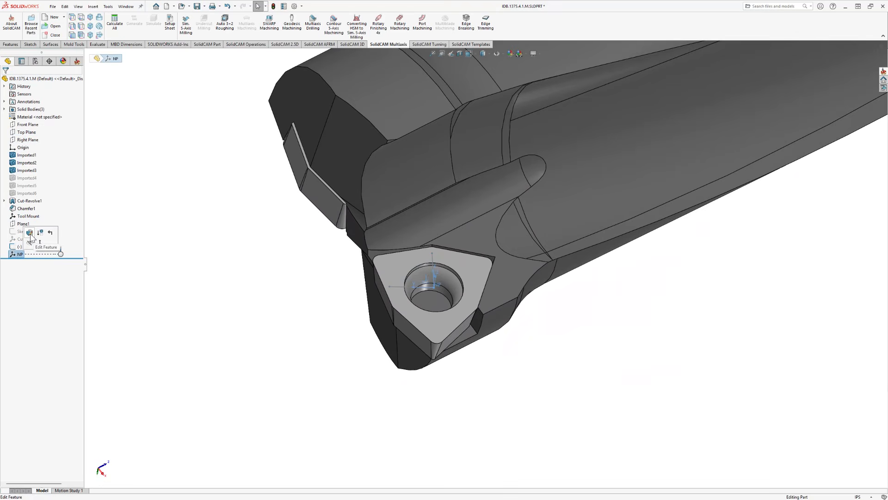
left_click(29, 233)
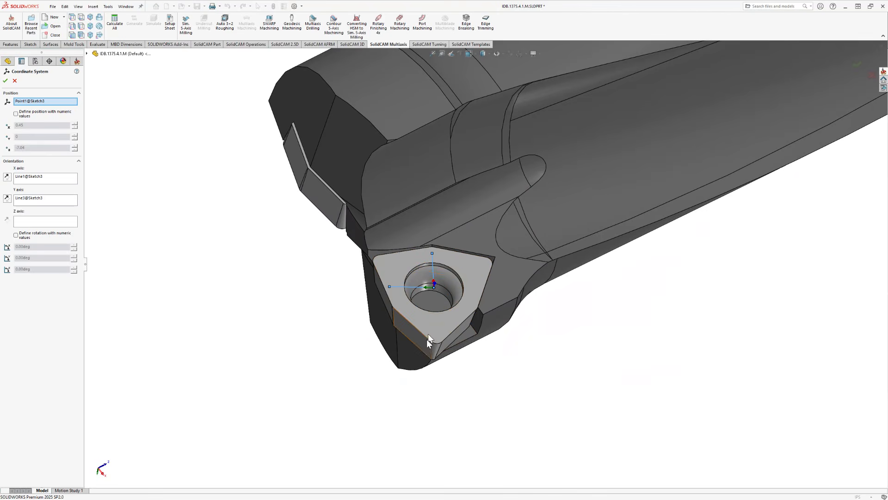
middle_click_drag(426, 340, 437, 307)
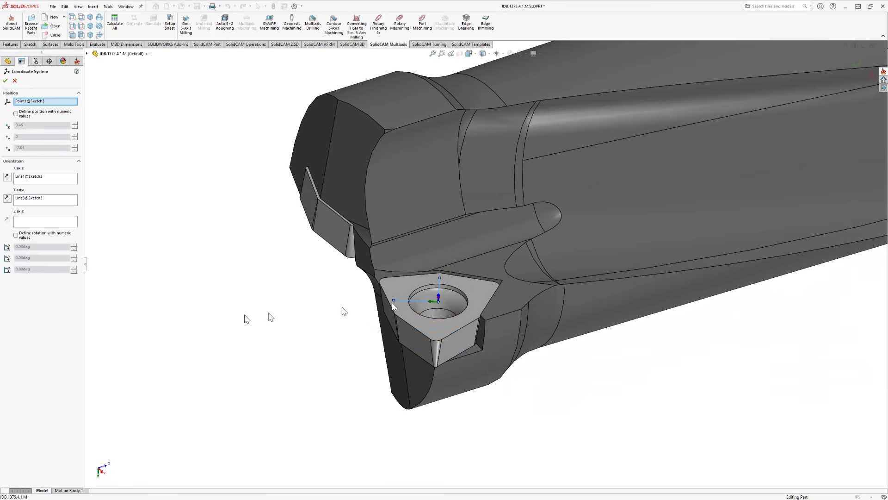
middle_click_drag(270, 374, 303, 360)
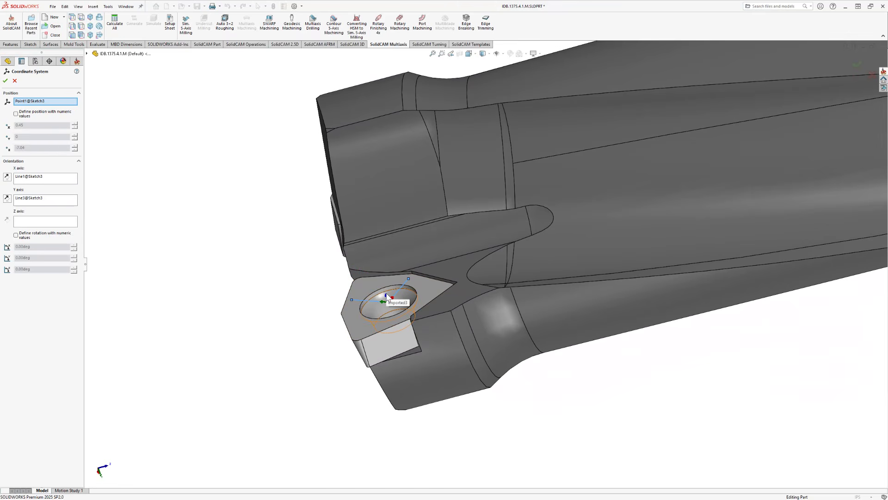
left_click(873, 75)
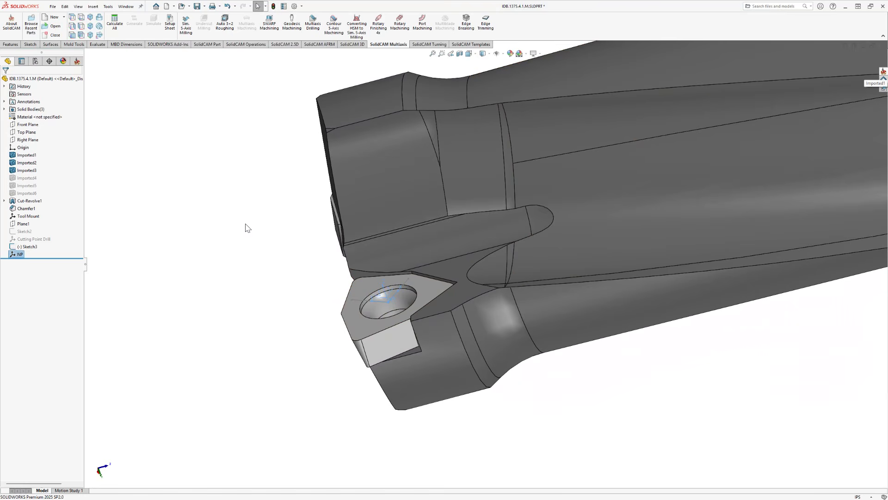
key("z")
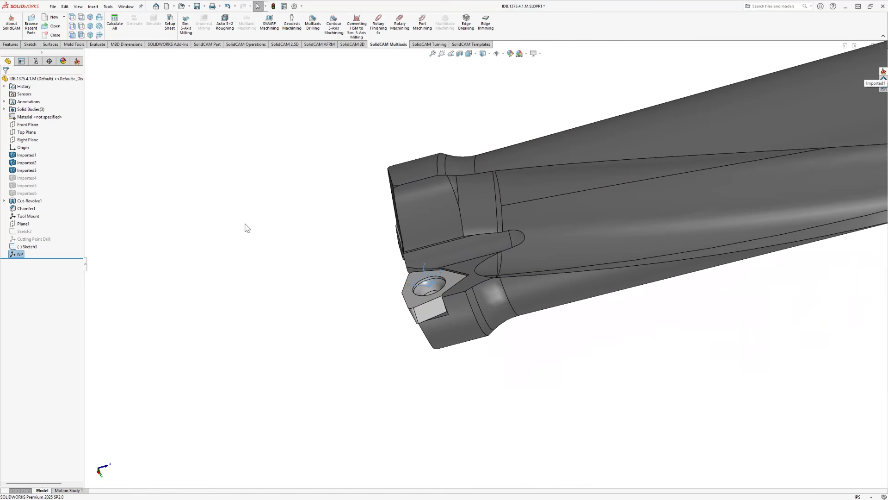
Open the SolidCAM tool assemblies library Drill and Bore.tls for editing
left_click(883, 73)
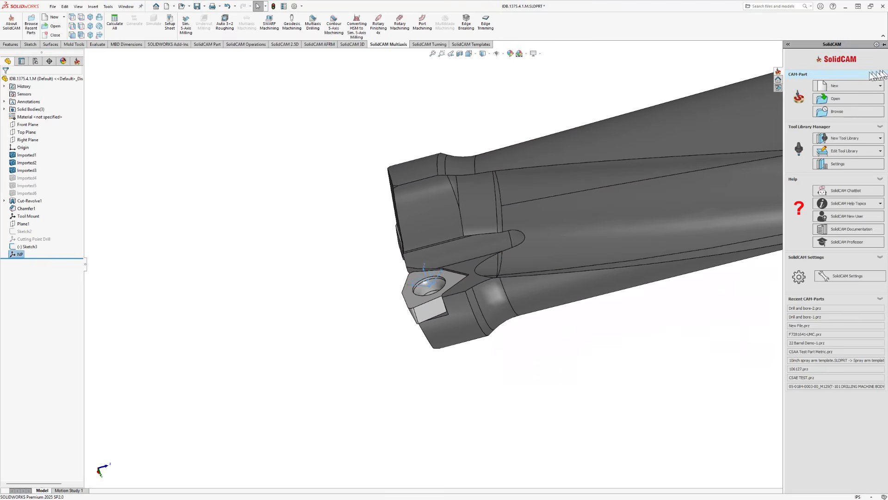
left_click(849, 155)
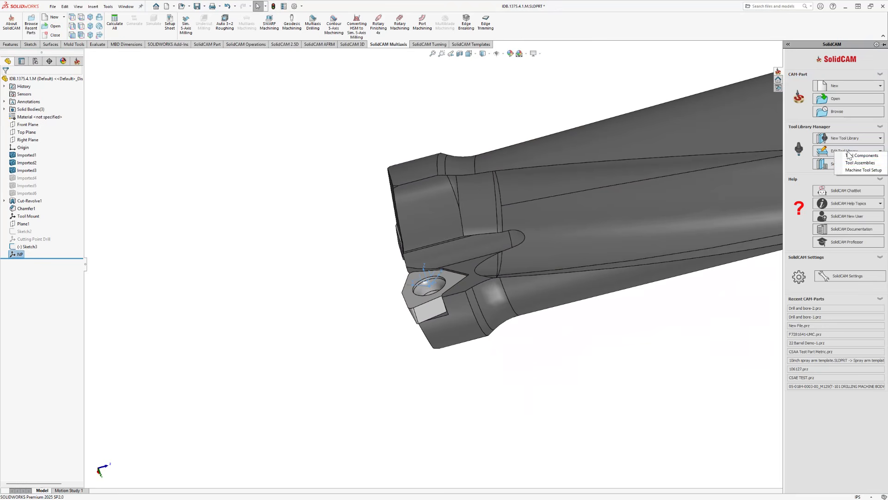
left_click(858, 163)
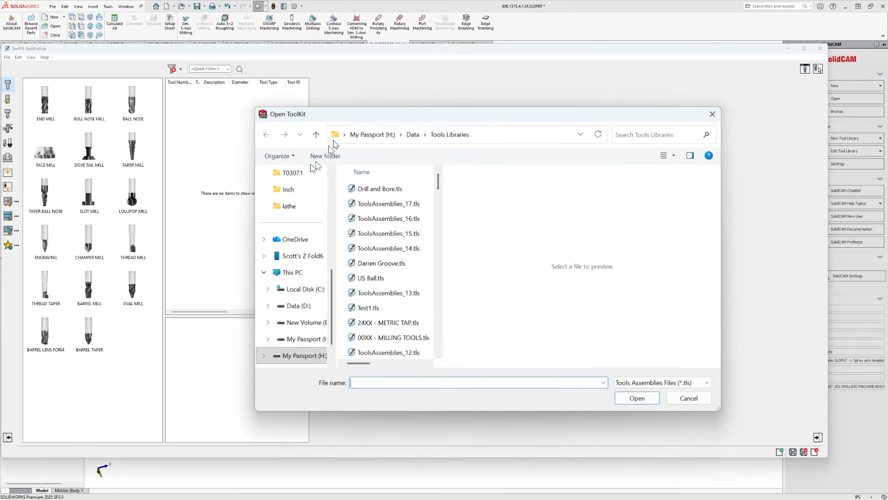
left_click(378, 190)
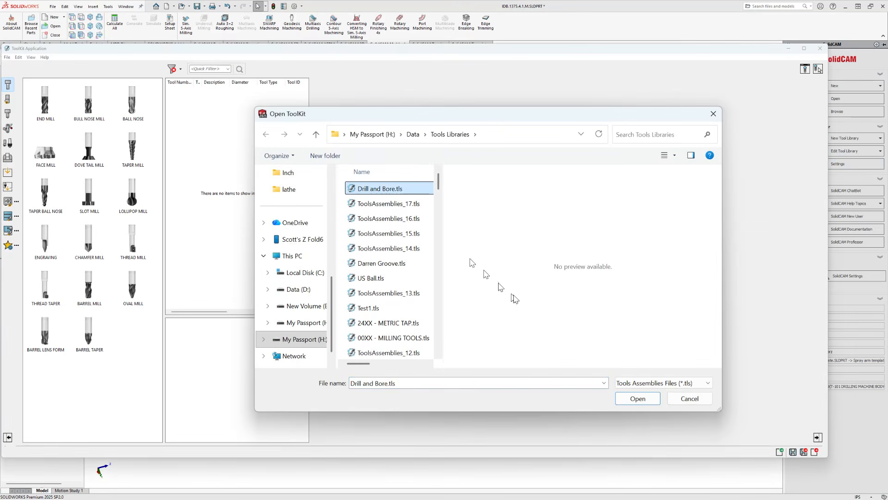
left_click(638, 402)
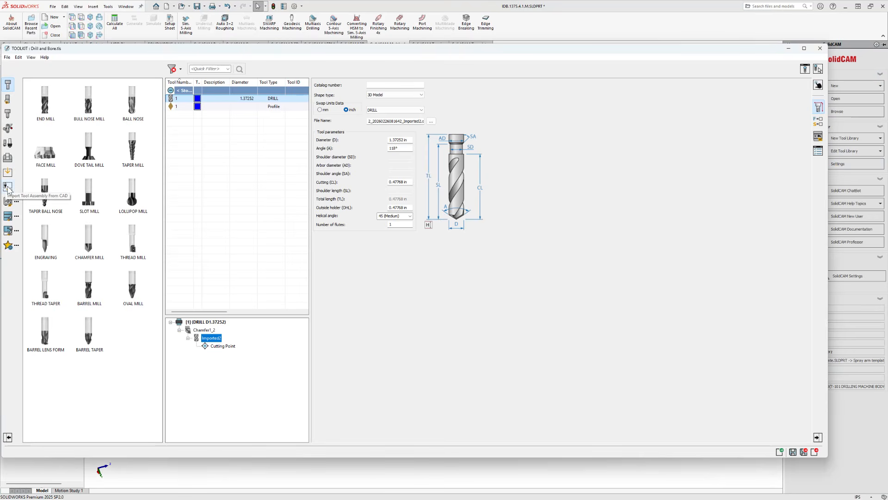
Start importing the tool assembly from CAD, generate it as a milling tool, and identify the Imported2 component
left_click(8, 188)
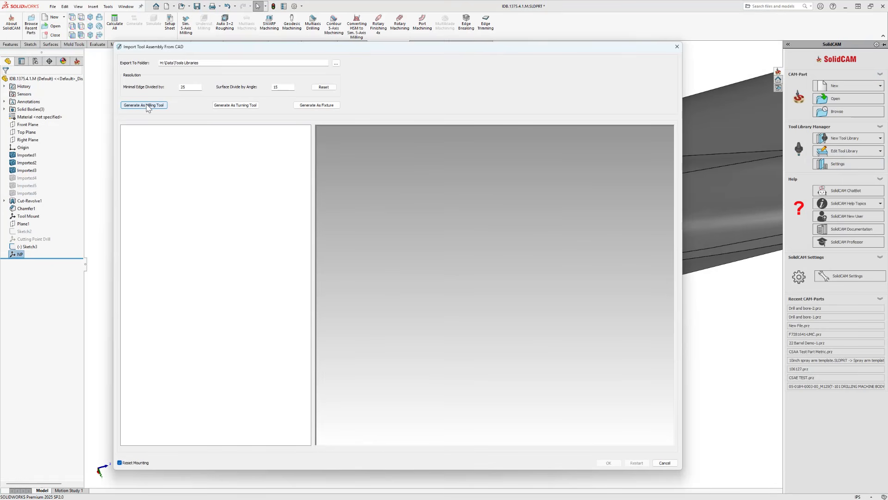
left_click(144, 105)
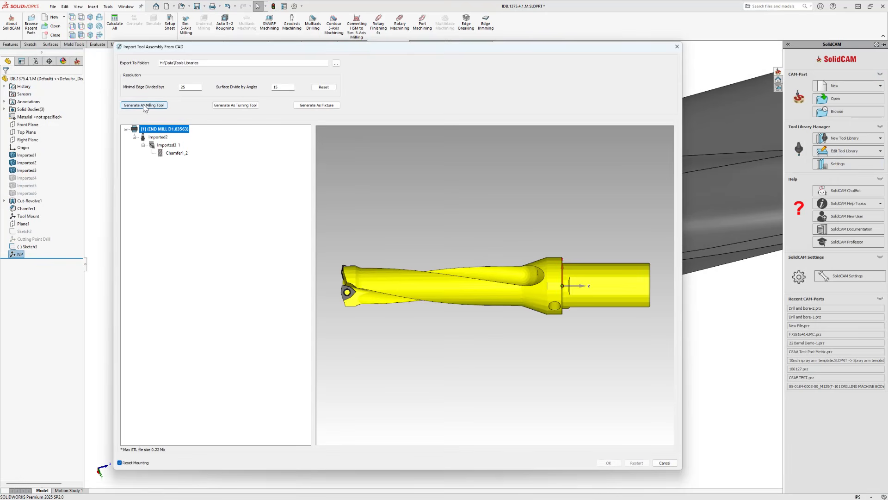
left_click(165, 145)
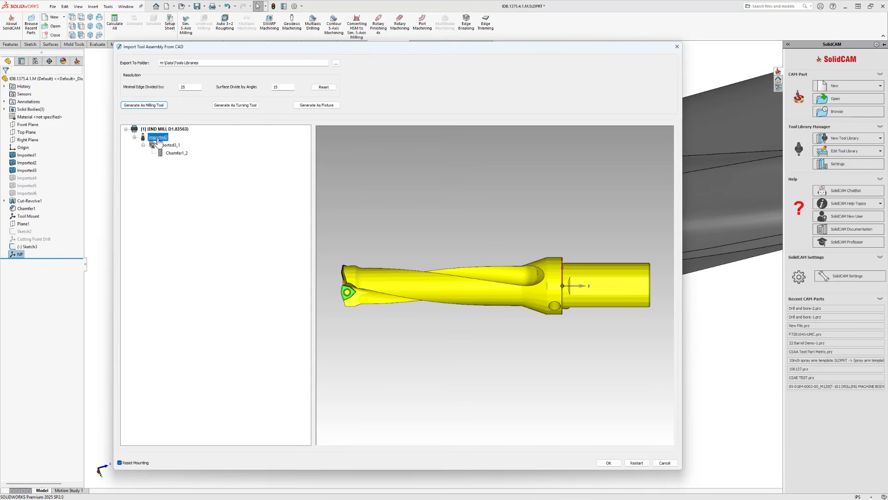
Change the Chamfer1_2 component of the imported tool assembly to a shank
left_click(171, 154)
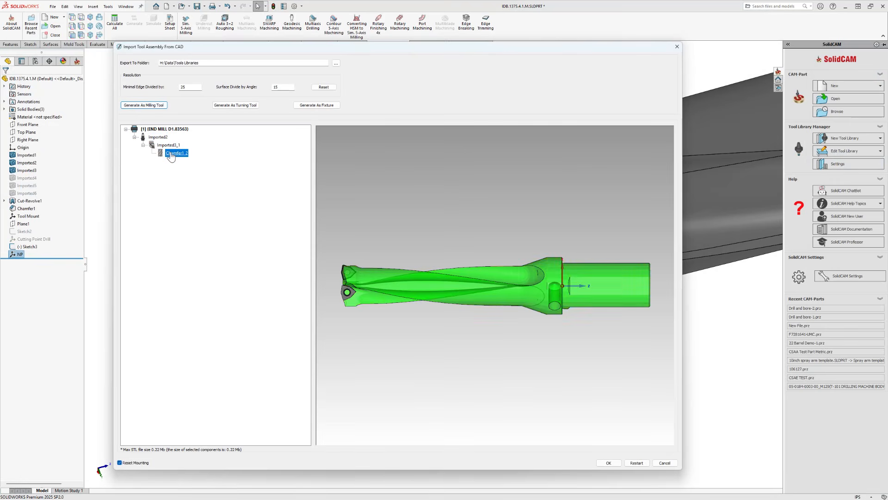
right_click(172, 156)
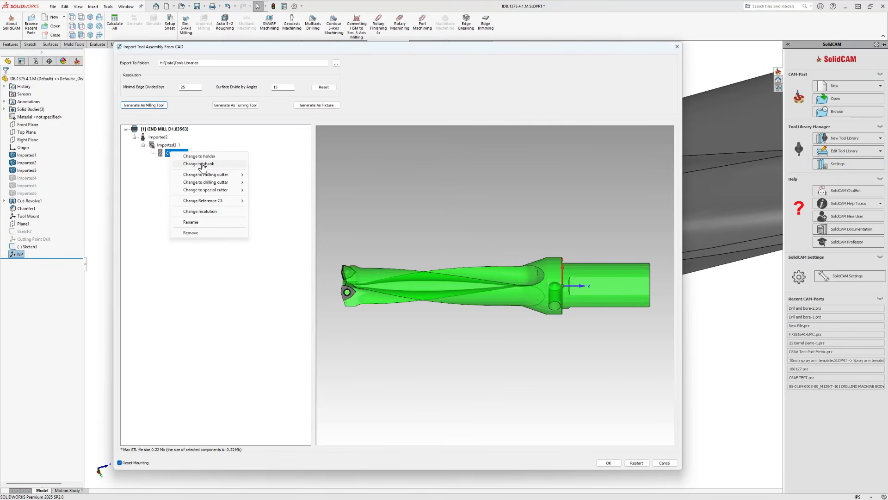
left_click(199, 163)
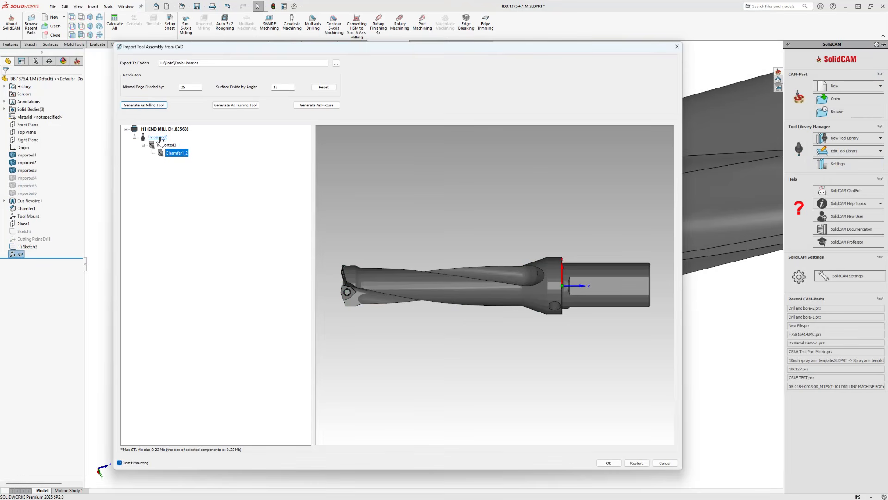
Change the Imported2 and Imported3_1 insert components together to drill-type drilling cutters
left_click(160, 138)
middle_click_drag(447, 272, 470, 279)
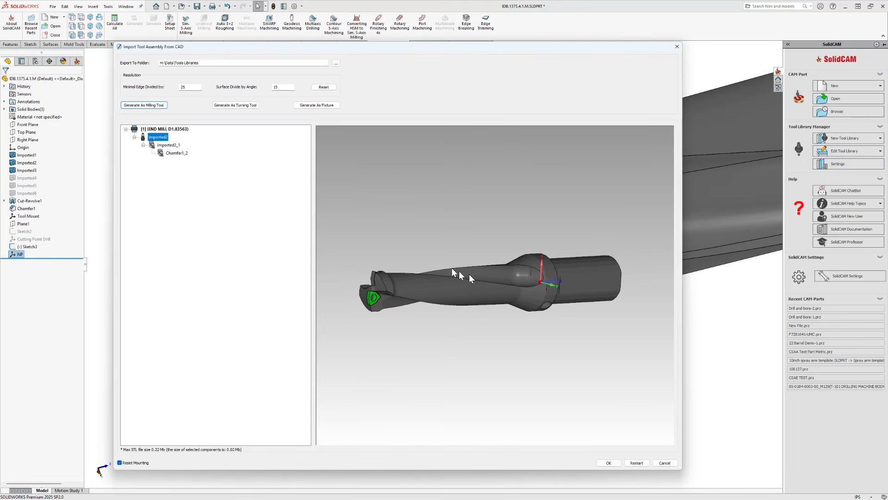
left_click(166, 146)
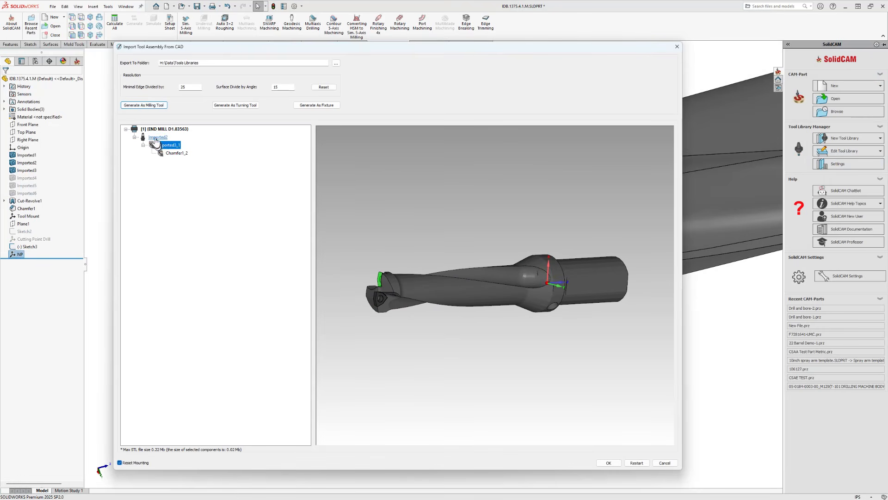
left_click(155, 138, "ctrl")
right_click(160, 140)
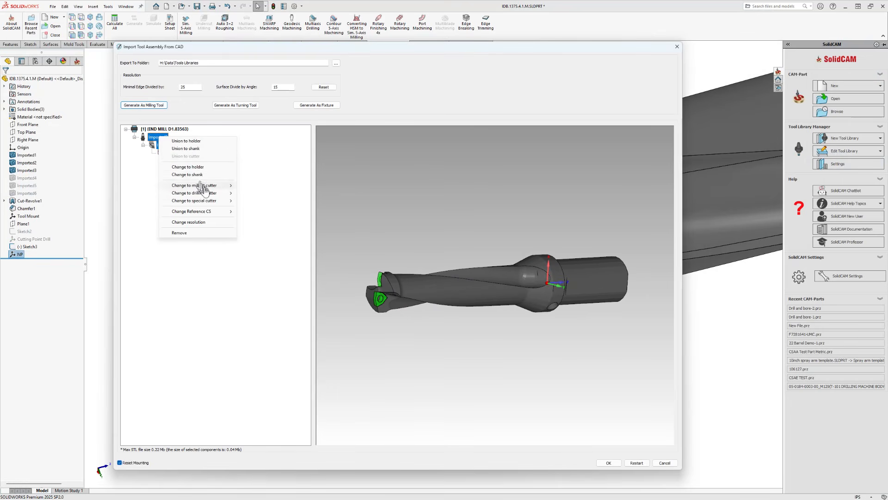
mouse_move(203, 189)
left_click(269, 202)
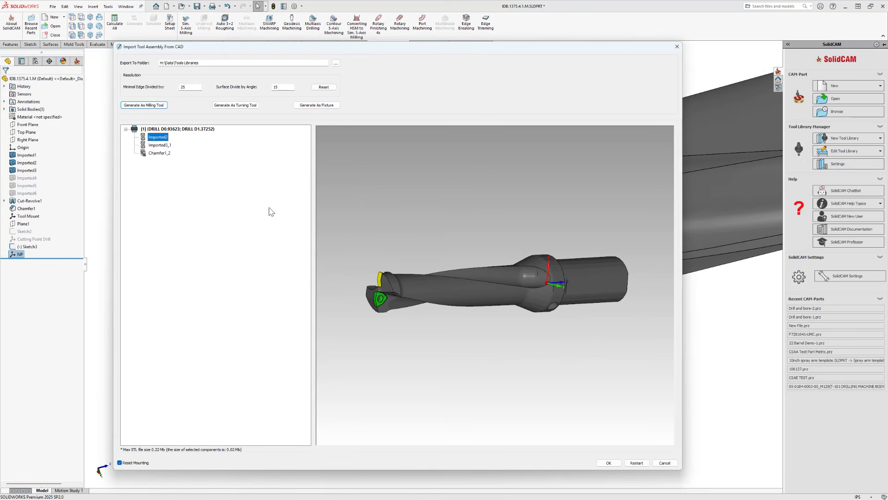
Union the Imported2 and Imported3_1 drills into one cutter and attach it beneath the Chamfer1_2 shank
left_click(159, 145, "ctrl")
right_click(159, 145)
left_click(194, 163)
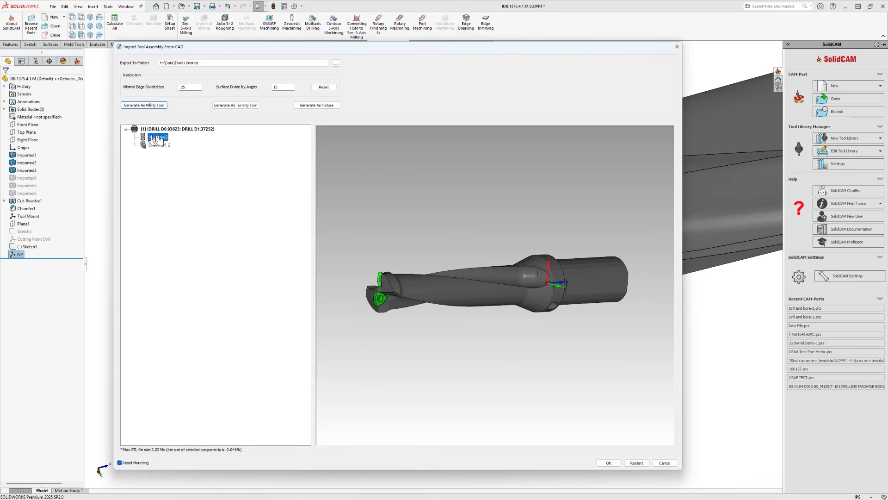
left_click_drag(155, 140, 161, 149)
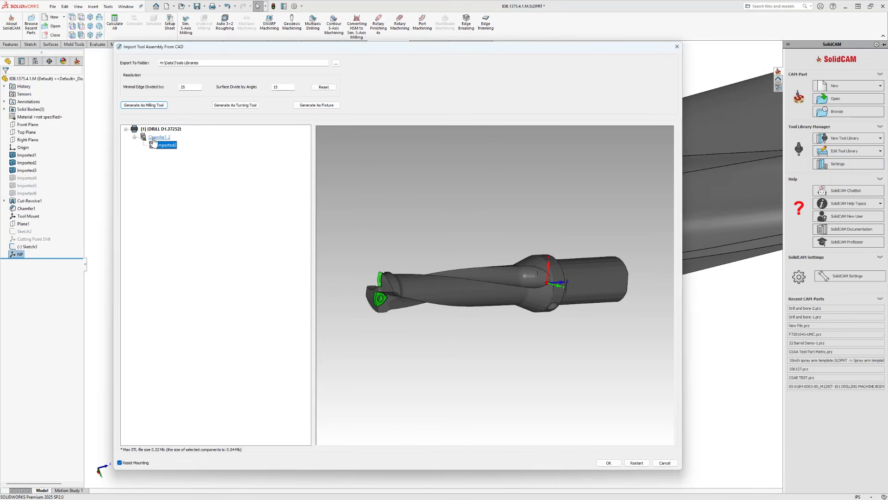
Set the reference coordinate system of the Chamfer1_2 shank to Tool Mount
right_click(159, 140)
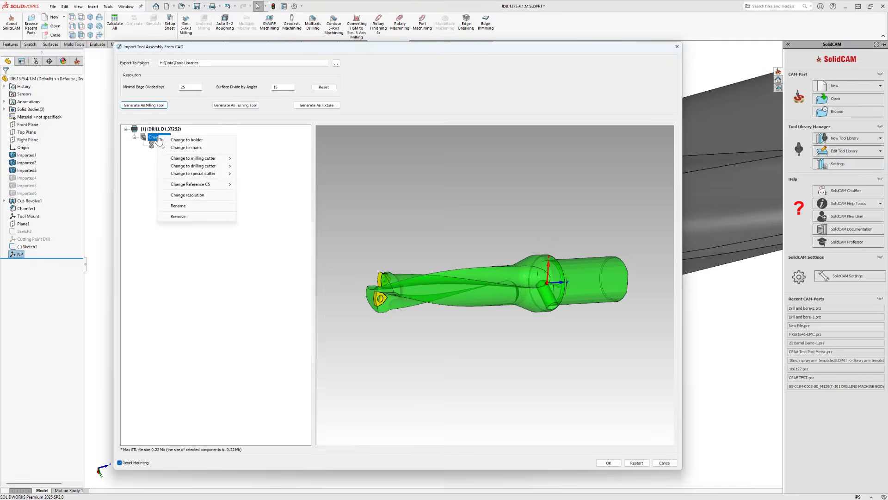
mouse_move(209, 184)
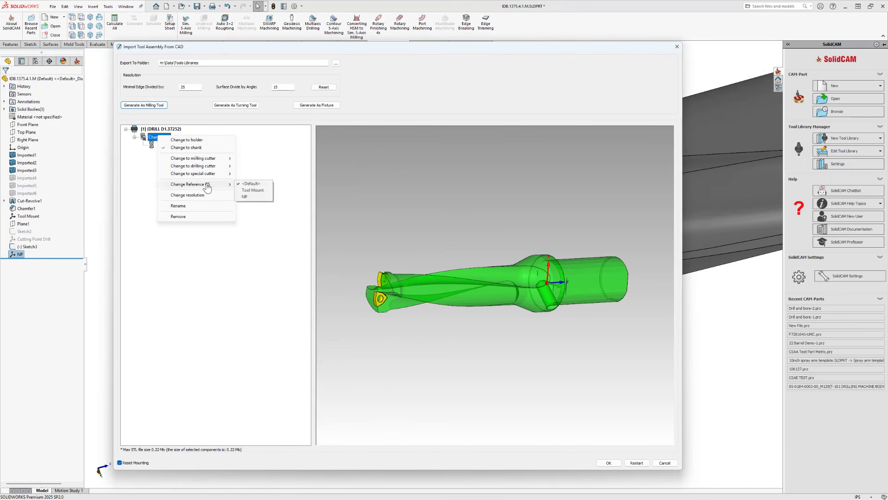
left_click(255, 190)
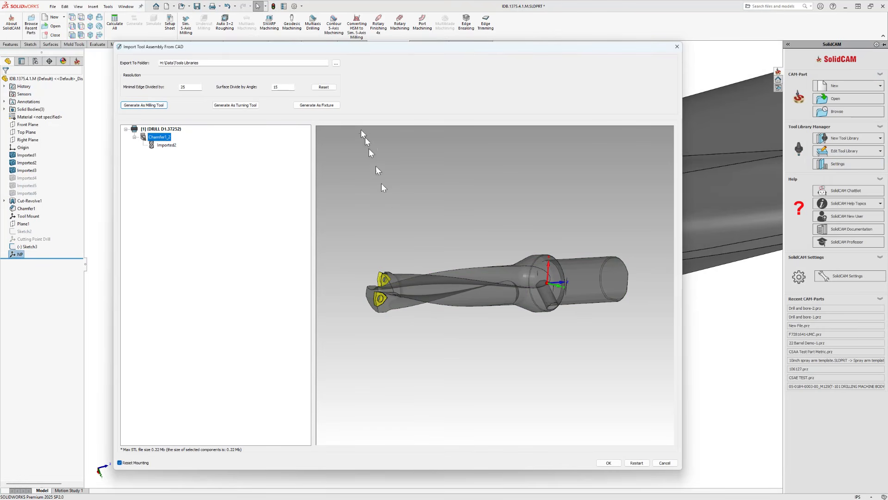
Complete the tool import and add the imported drill assembly to the tool list of the Drill and Bore library
left_click(608, 463)
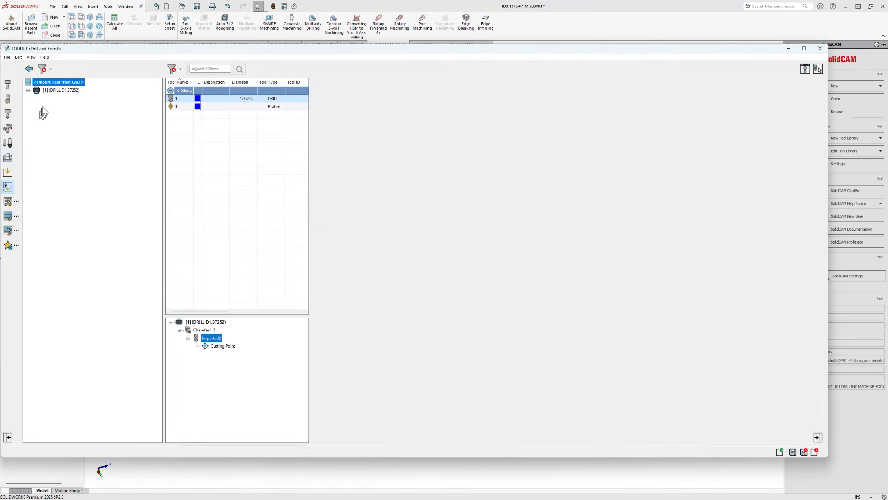
left_click_drag(55, 91, 187, 93)
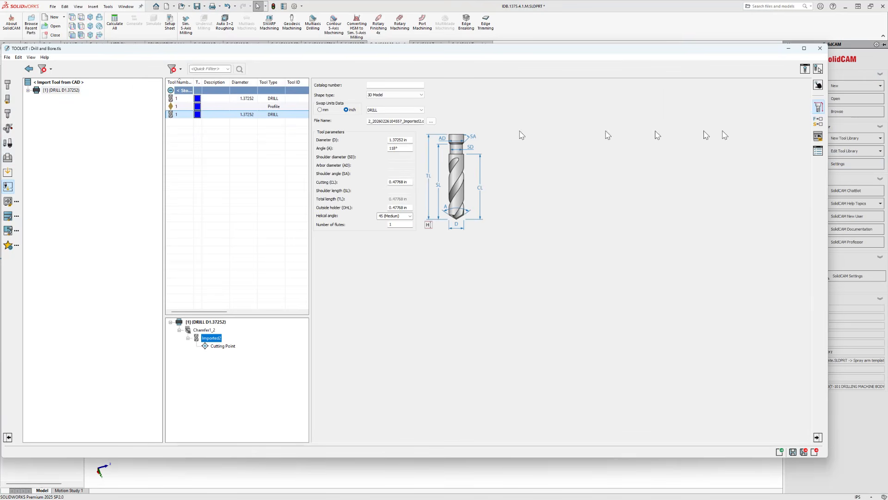
Examine the added drill's inserts and cutting tip closely in the Tool Viewer
left_click(806, 70)
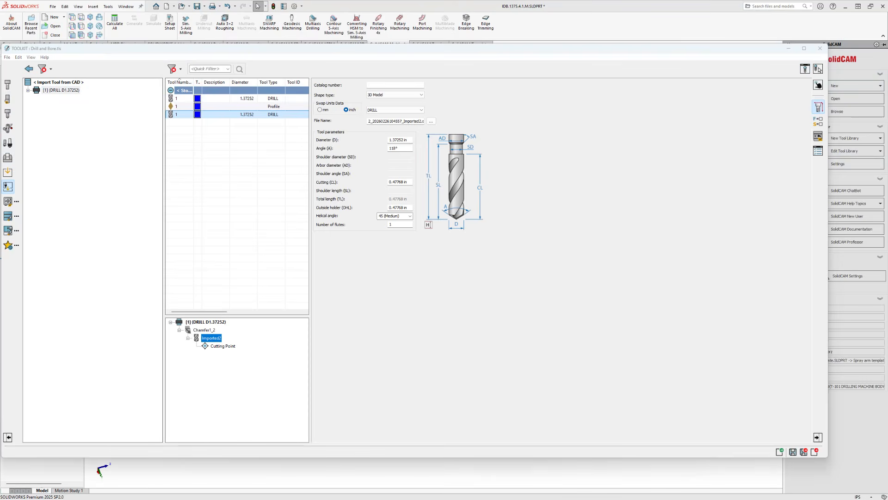
left_click_drag(887, 64, 219, 52)
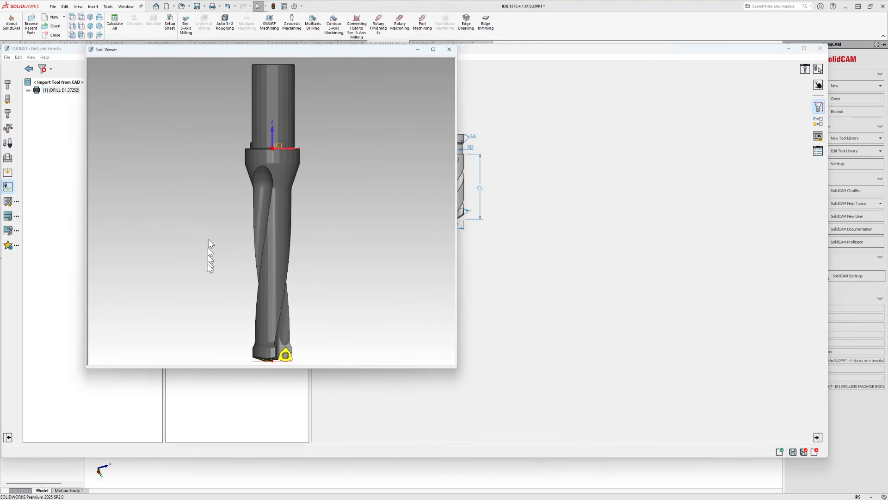
middle_click_drag(208, 265, 195, 235)
scroll(234, 289, "up", 4)
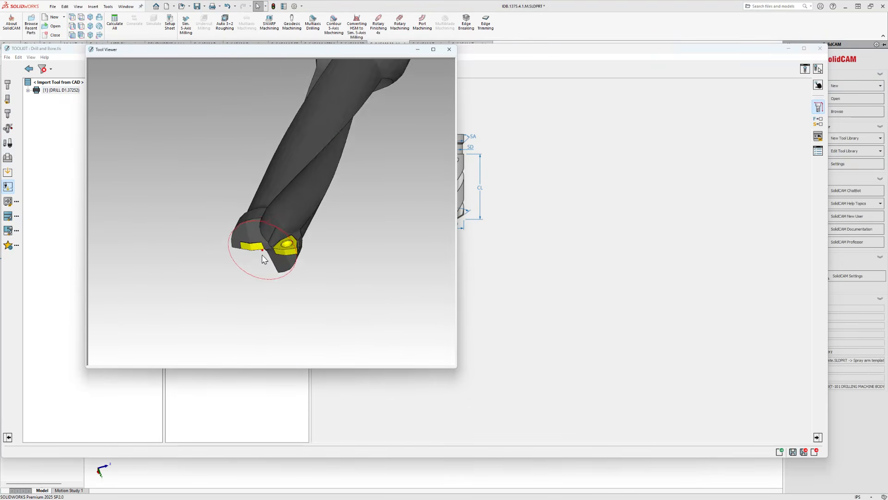
middle_click_drag(261, 250, 261, 280)
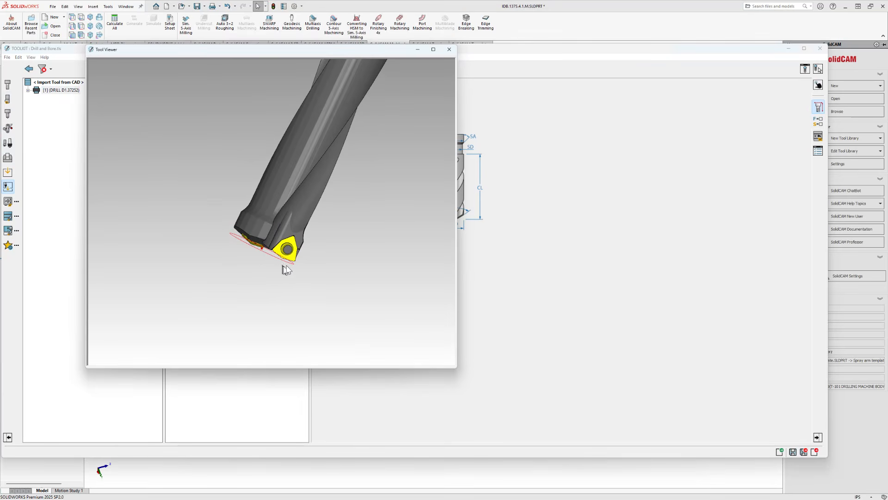
left_click(450, 50)
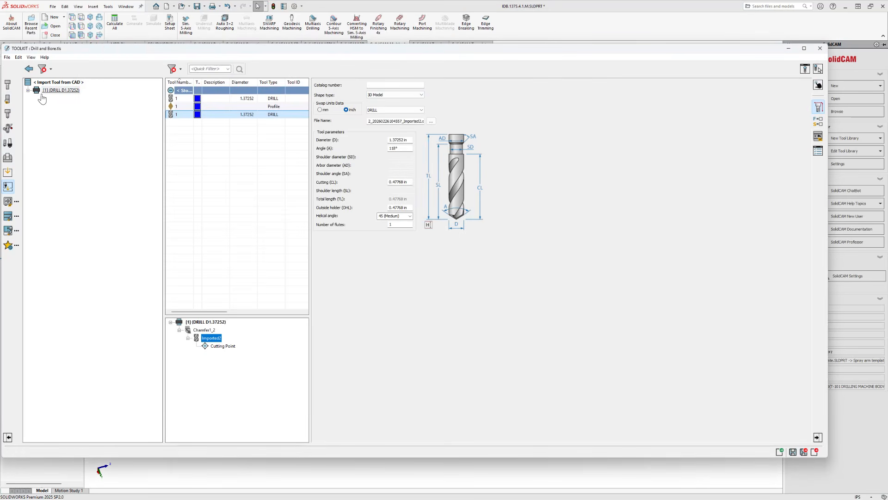
Start another CAD tool import, generate it as a turning tool, and change its Chamfer1_2 component to a shank
left_click(8, 187)
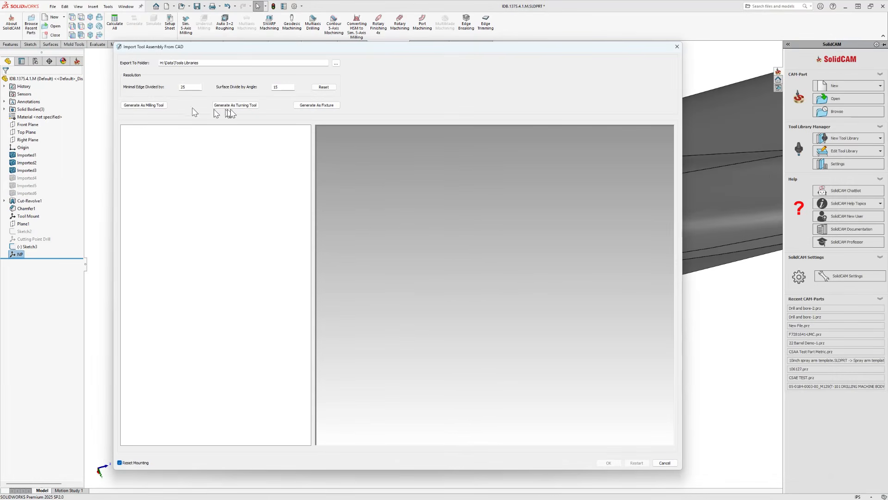
left_click(235, 105)
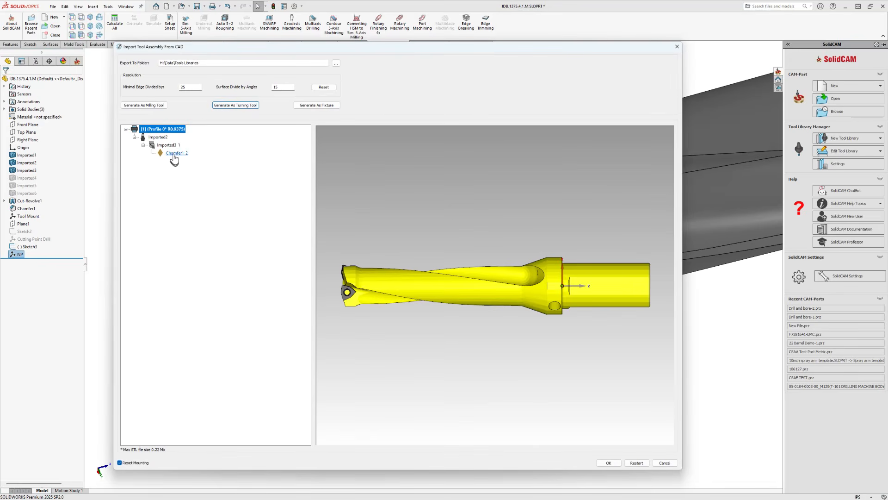
left_click(173, 154)
right_click(174, 157)
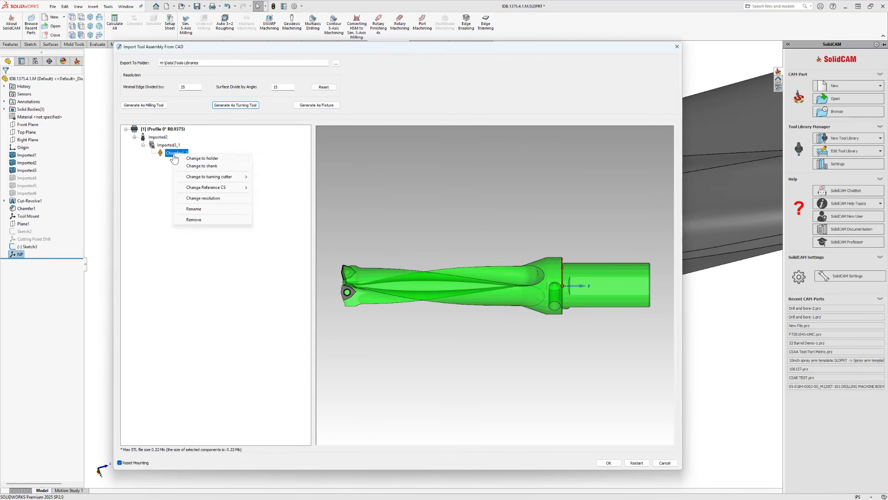
left_click(206, 166)
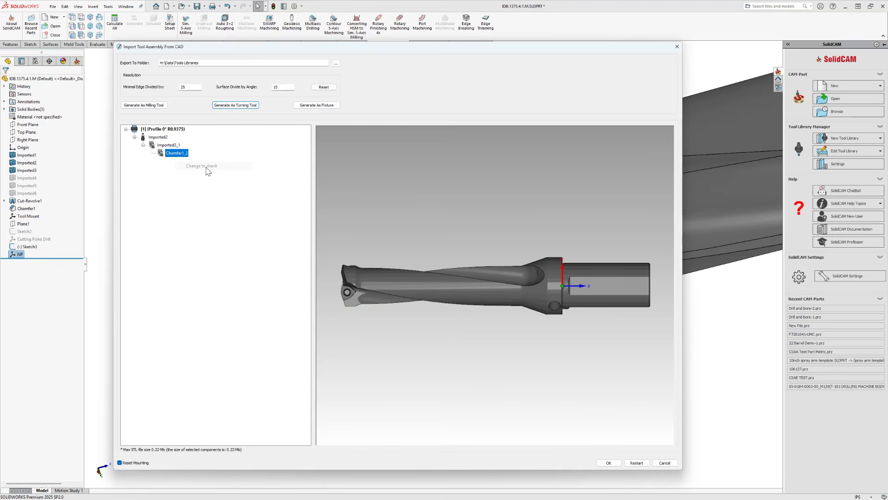
Move Imported2 beneath Chamfer1_2 and change the Imported3_1 insert to a Profile turning cutter
left_click(152, 137)
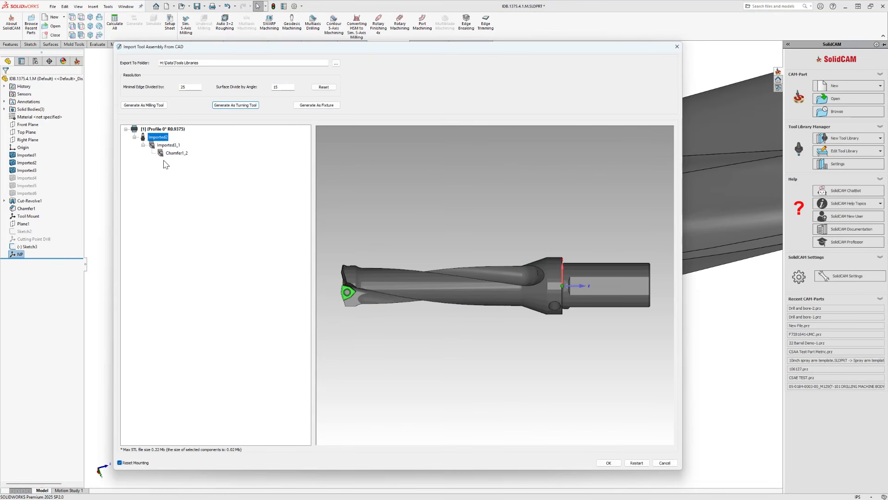
left_click_drag(156, 140, 170, 160)
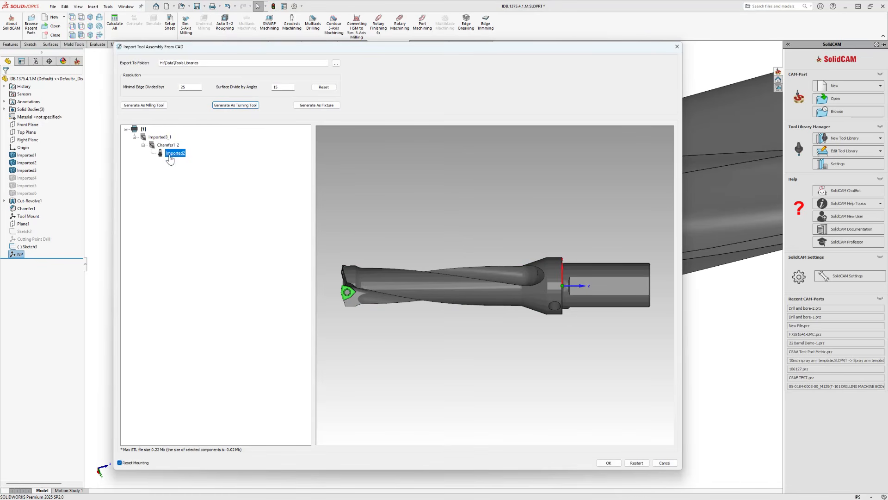
left_click(157, 138)
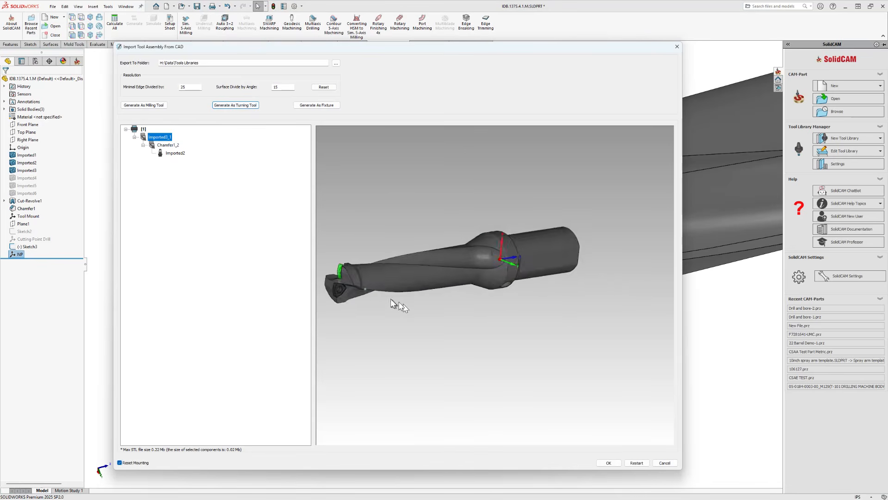
right_click(158, 137)
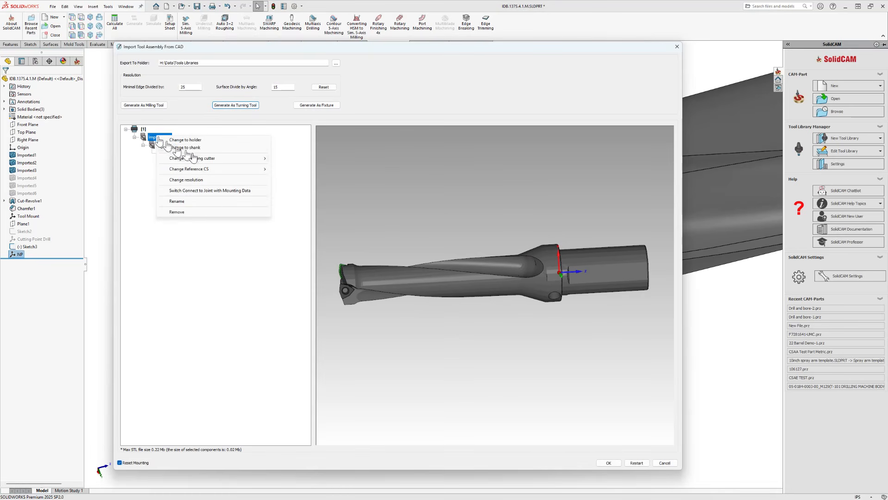
mouse_move(216, 160)
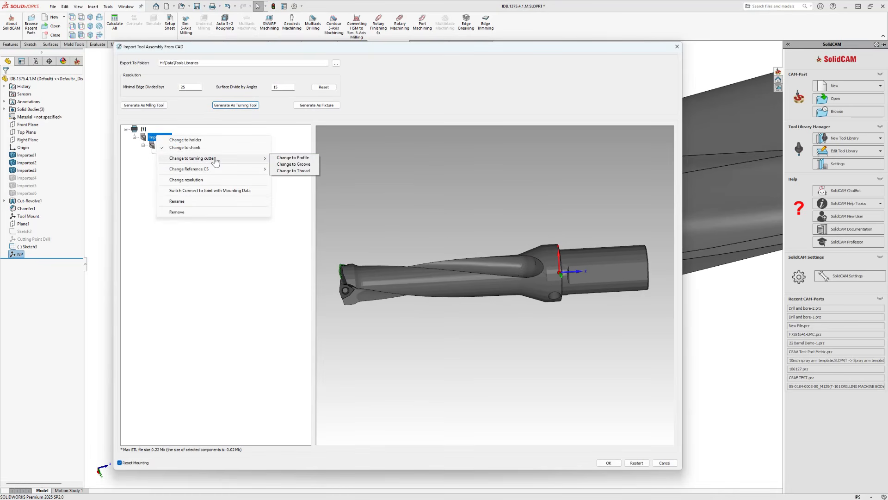
left_click(288, 158)
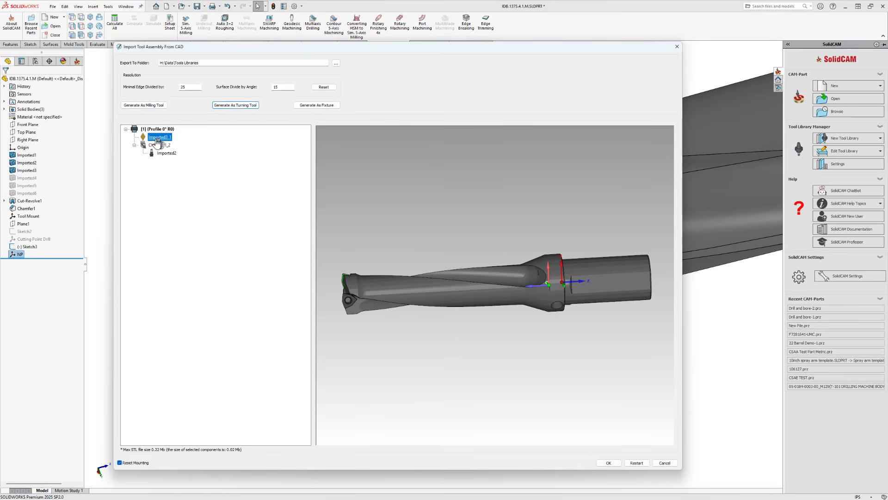
Union Chamfer1_2 and Imported2 into one shank and attach the Imported3_1 cutter beneath it
left_click(157, 145)
left_click(161, 153, "ctrl")
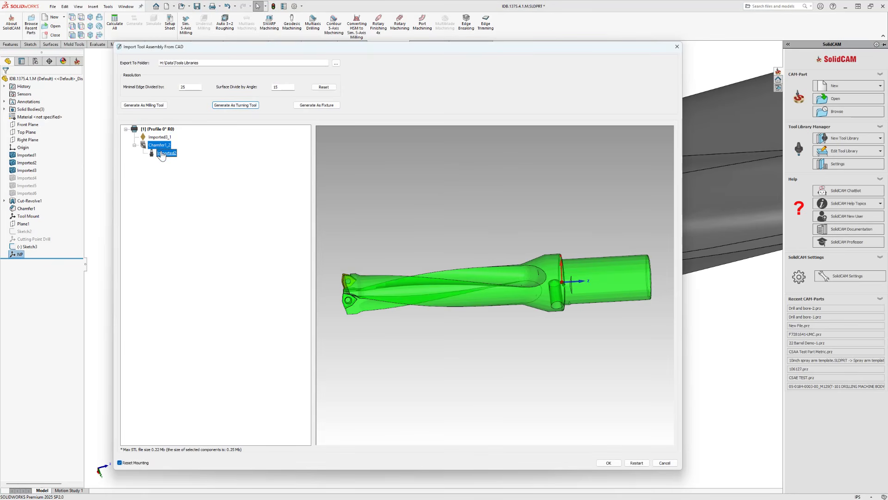
right_click(161, 154)
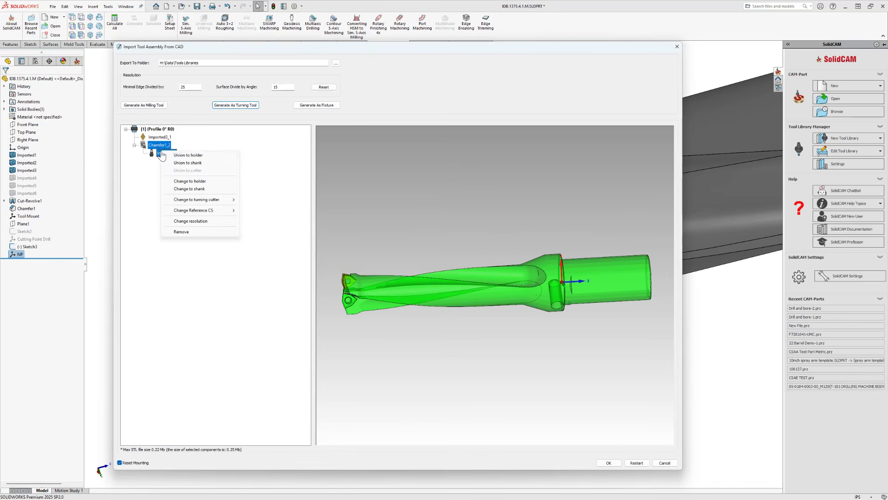
left_click(193, 162)
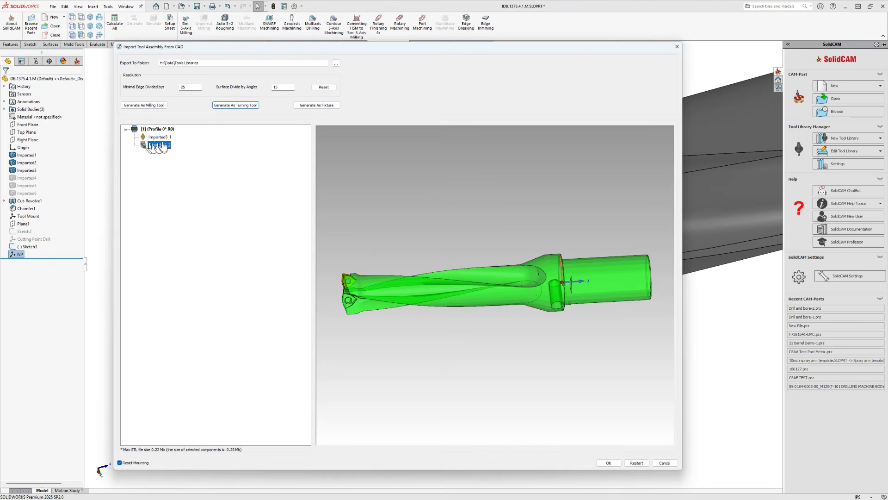
left_click_drag(160, 139, 161, 145)
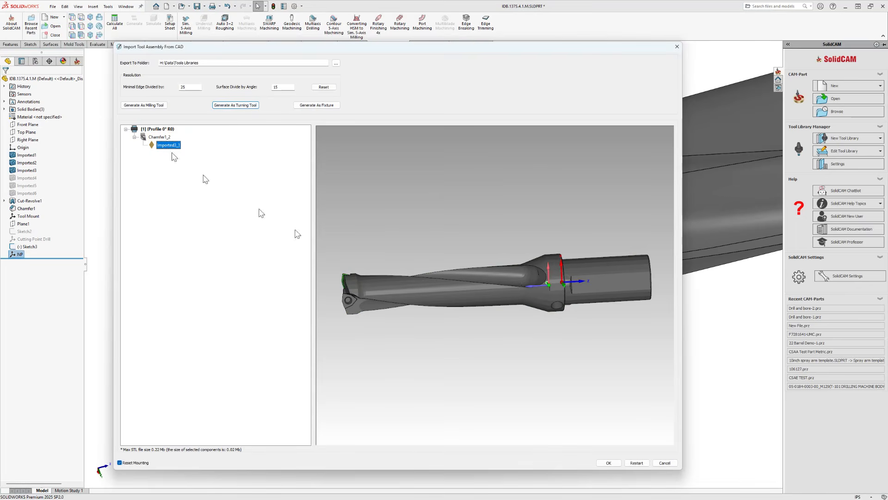
Set the reference coordinate system of the turning tool's combined Chamfer1_2 shank to Tool Mount
mouse_move(387, 284)
middle_mouse_down()
mouse_move(418, 295)
mouse_move(396, 283)
middle_mouse_up()
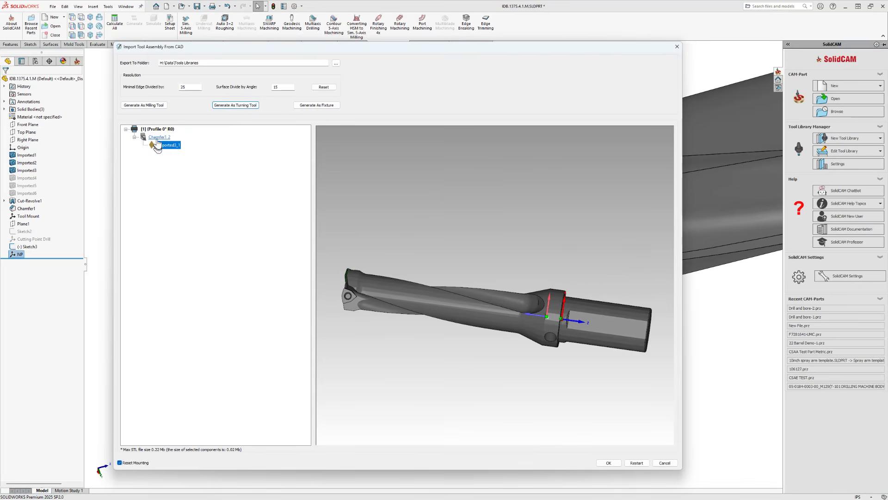
right_click(159, 138)
mouse_move(227, 171)
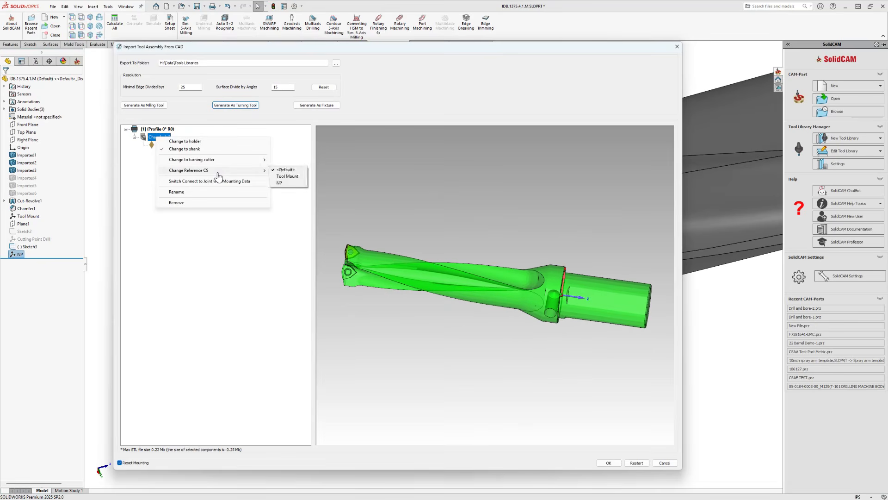
left_click(290, 178)
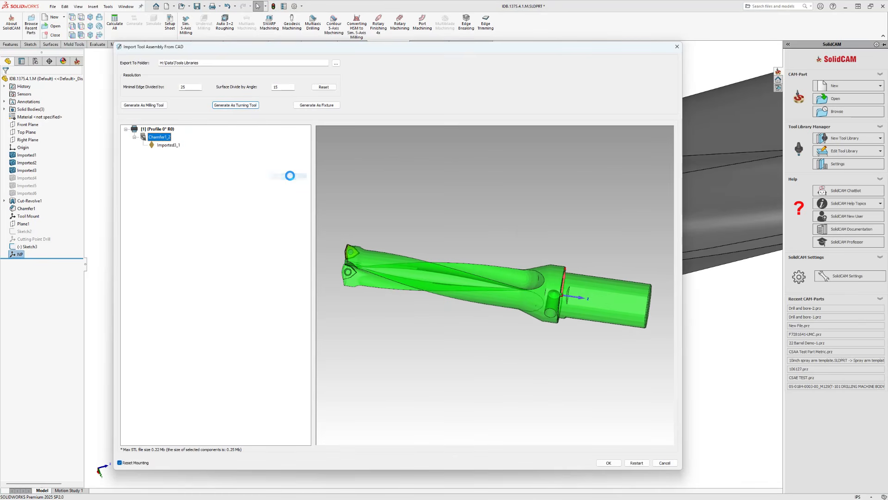
Set the Imported3_1 cutter's reference coordinate system to NP, complete the import and add the turning tool to the library storage
right_click(164, 146)
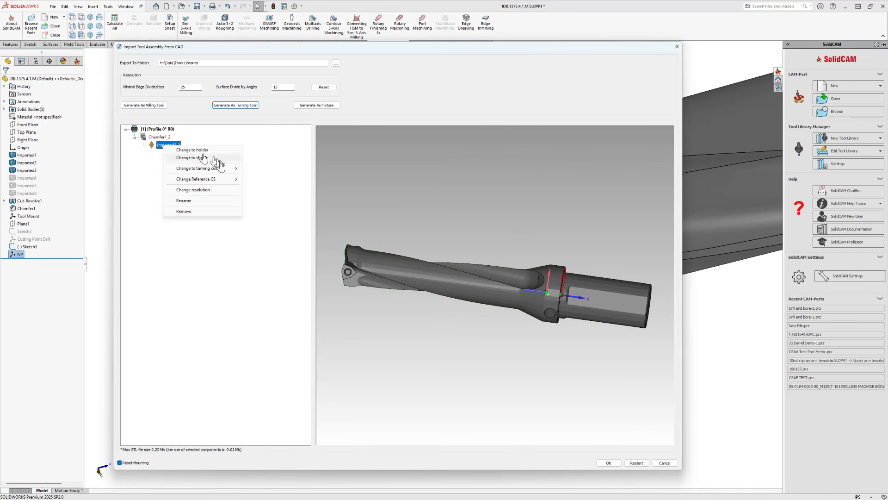
mouse_move(227, 179)
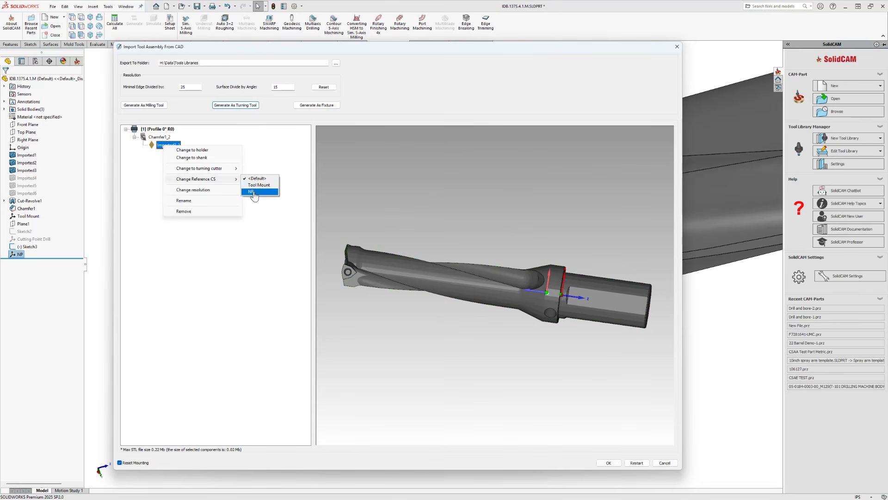
left_click(263, 185)
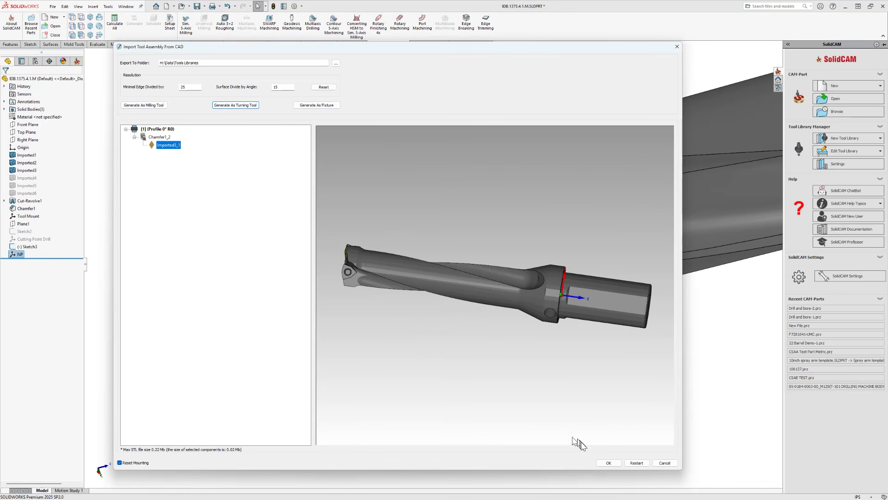
left_click(608, 463)
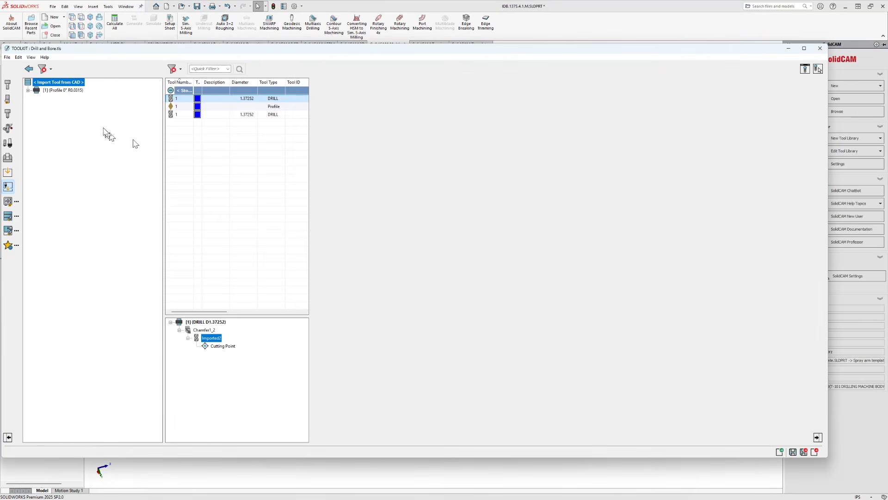
left_click_drag(63, 89, 188, 95)
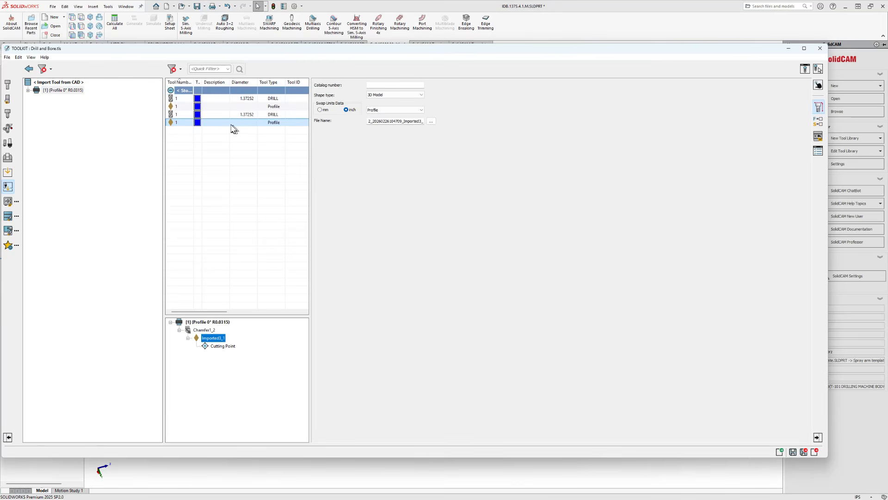
Examine the imported turning tool in the tool viewer, focusing on the NP location at the insert's nose radius
left_click(805, 70)
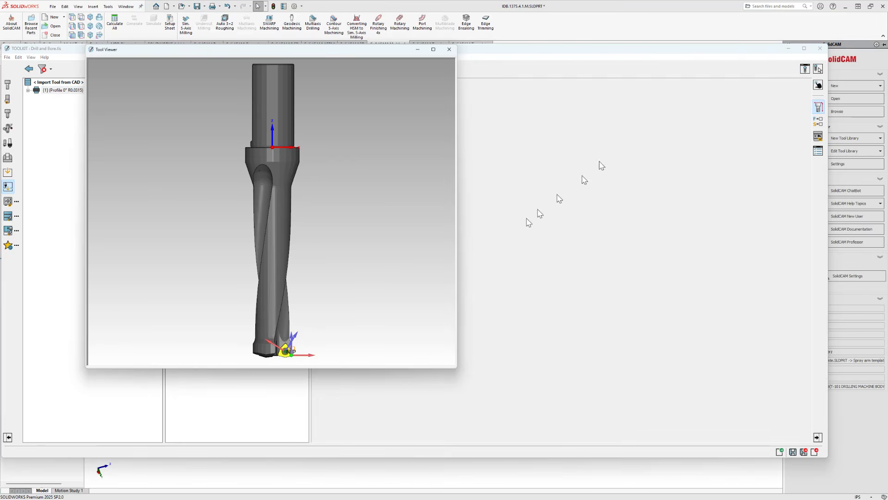
left_click_drag(352, 268, 291, 217)
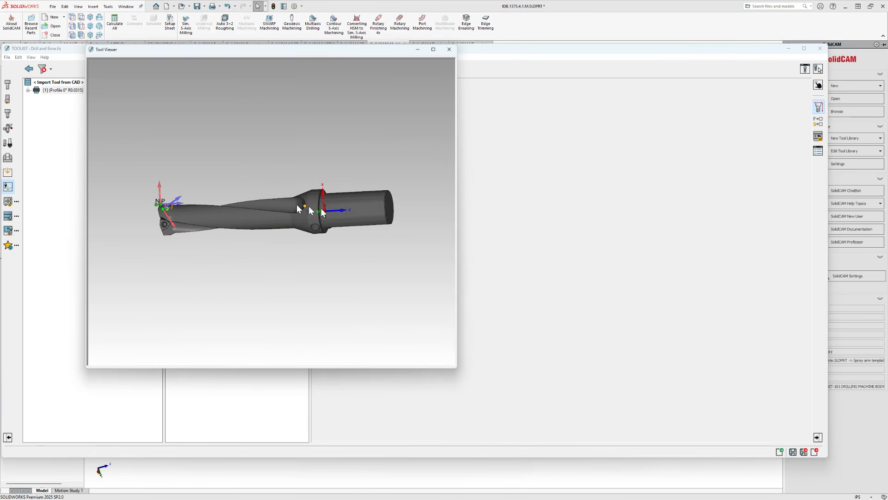
scroll(222, 215, "up", 10)
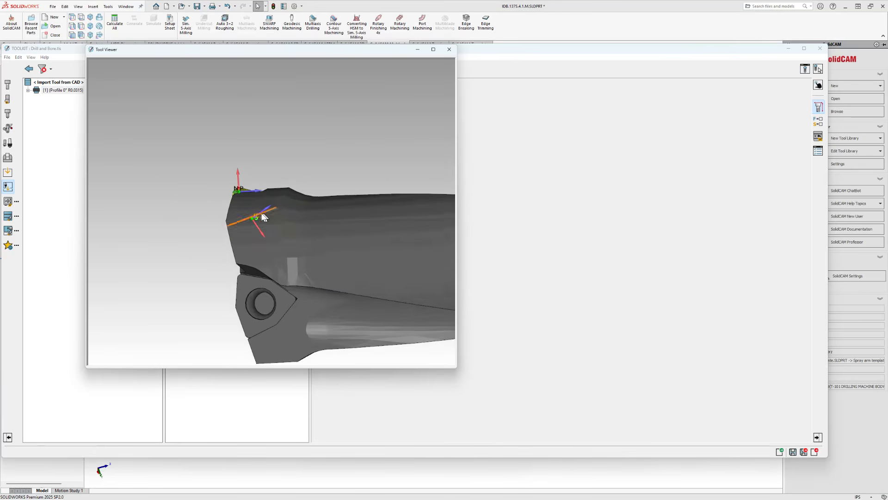
left_click_drag(255, 209, 258, 209)
scroll(258, 215, "up", 8)
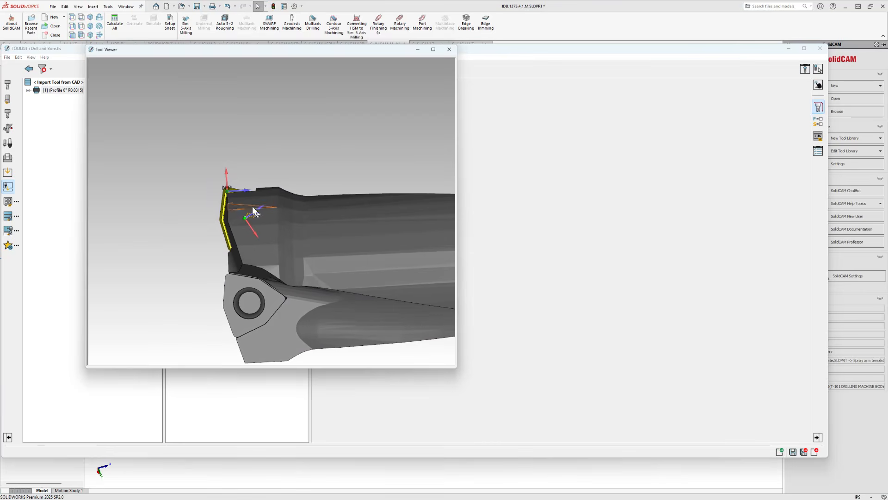
scroll(283, 213, "up", 3)
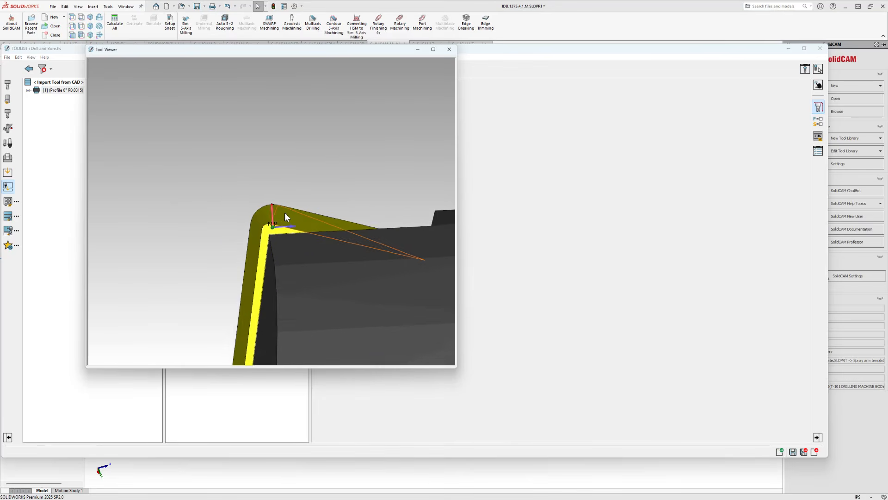
middle_click_drag(284, 212, 291, 213)
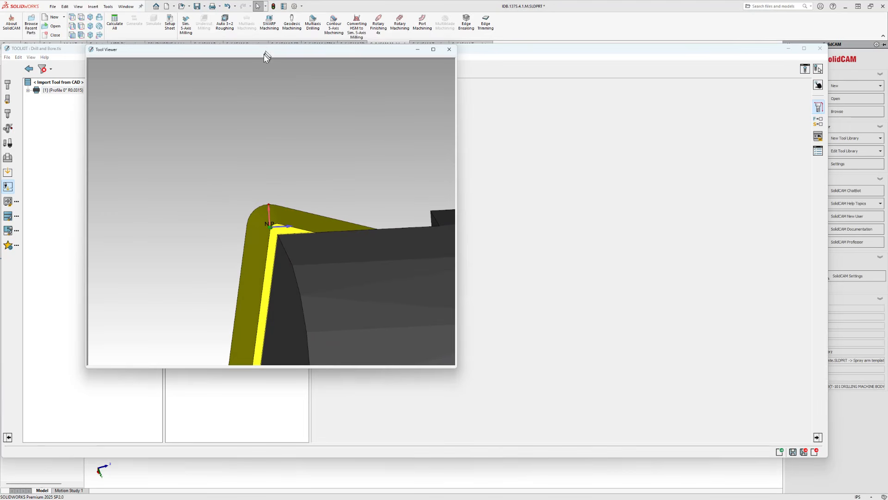
Enable the origin position for the turning tool's cutting point and place it at the upper-left corner of the nose radius
left_click_drag(264, 50, 492, 119)
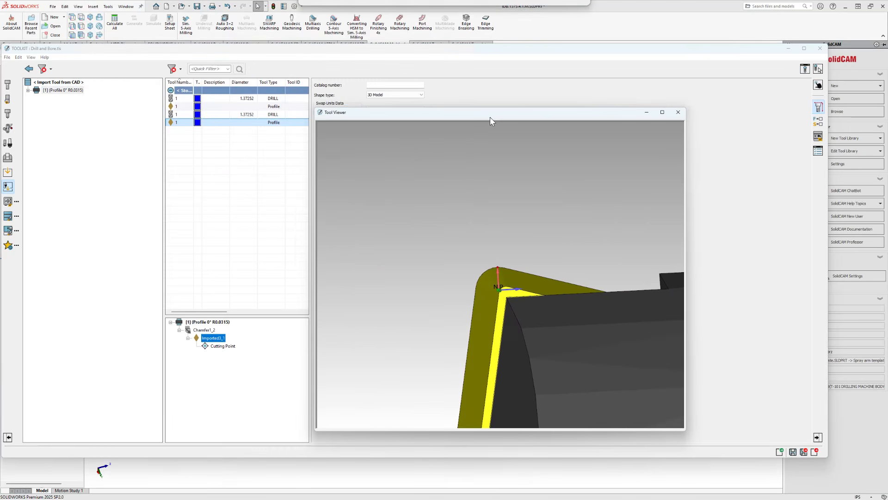
left_click(222, 345)
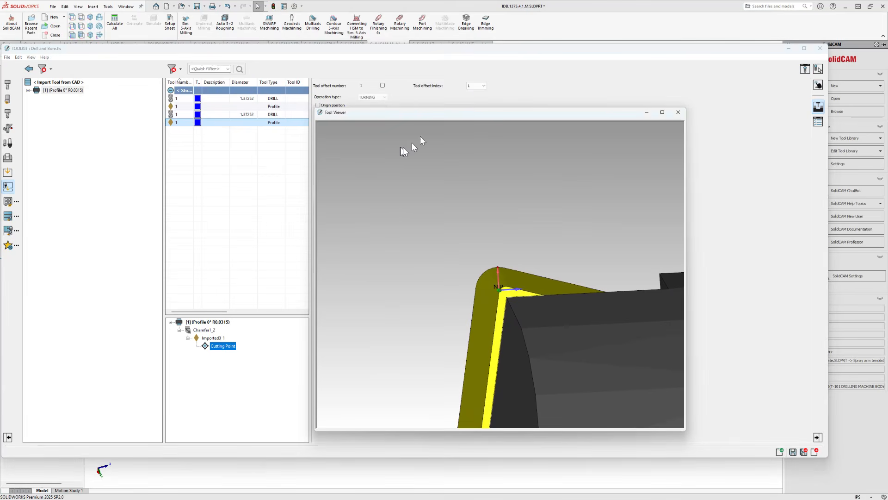
left_click_drag(433, 115, 141, 155)
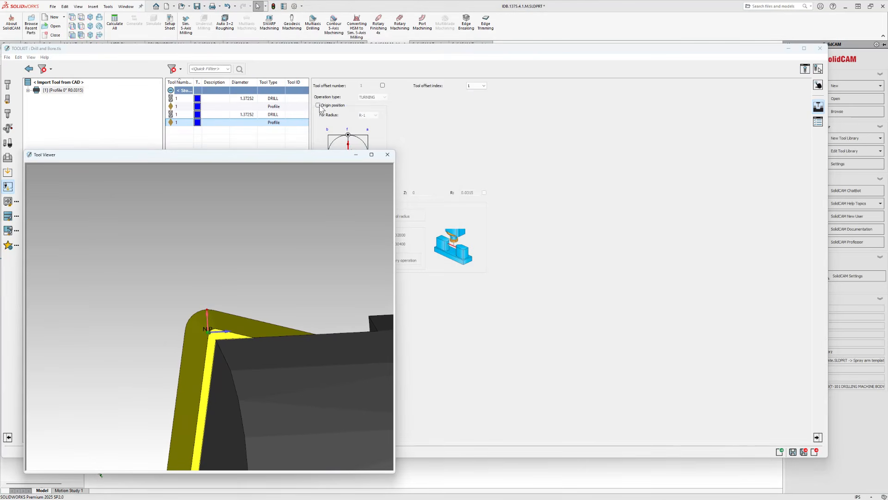
left_click_drag(405, 52, 458, 53)
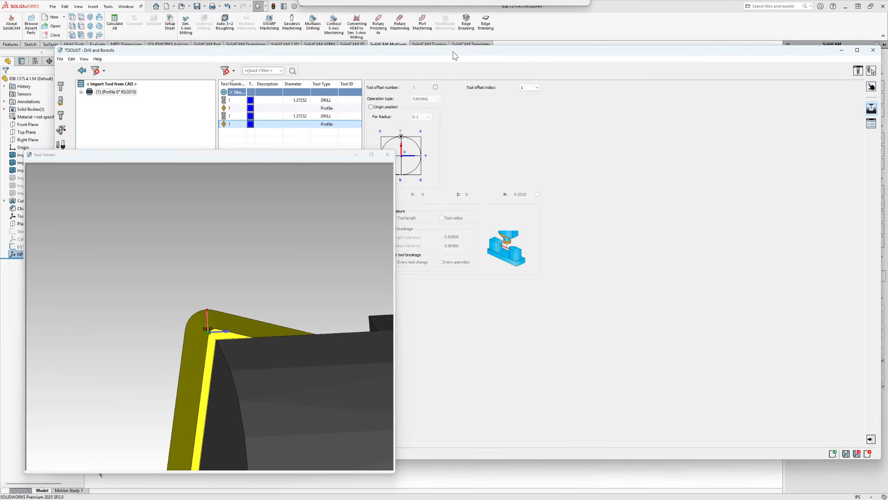
left_click(372, 108)
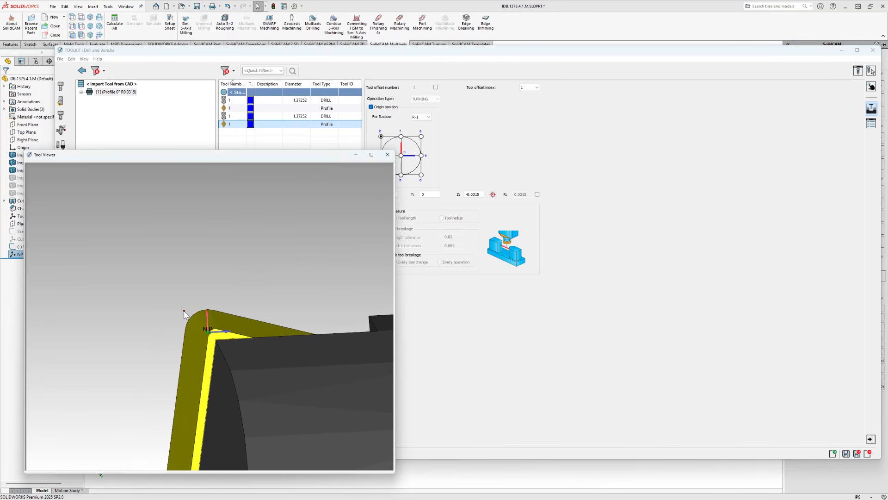
left_click(387, 154)
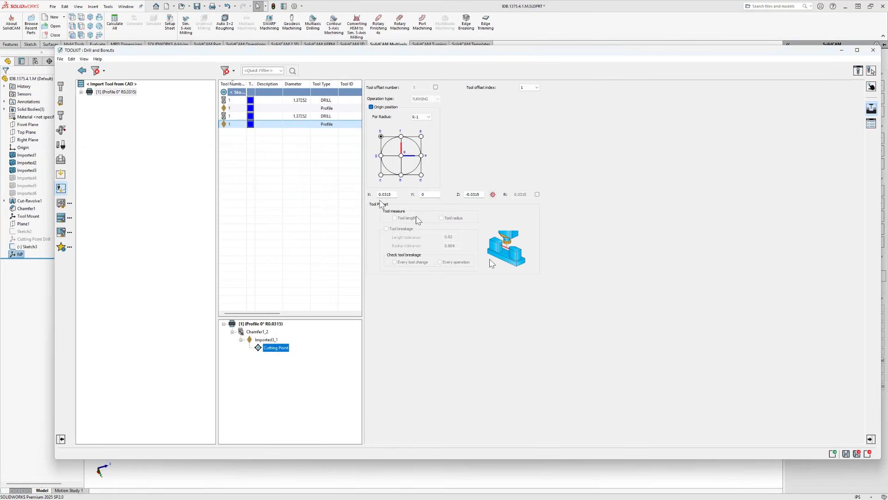
Save and exit the Drill and Bore tool library, and close the drill part while saving all modified documents
left_click(858, 454)
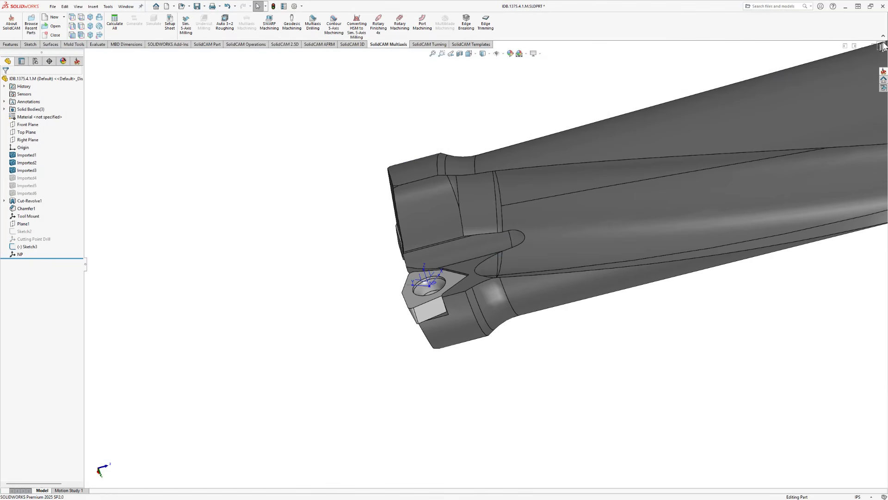
left_click(881, 47)
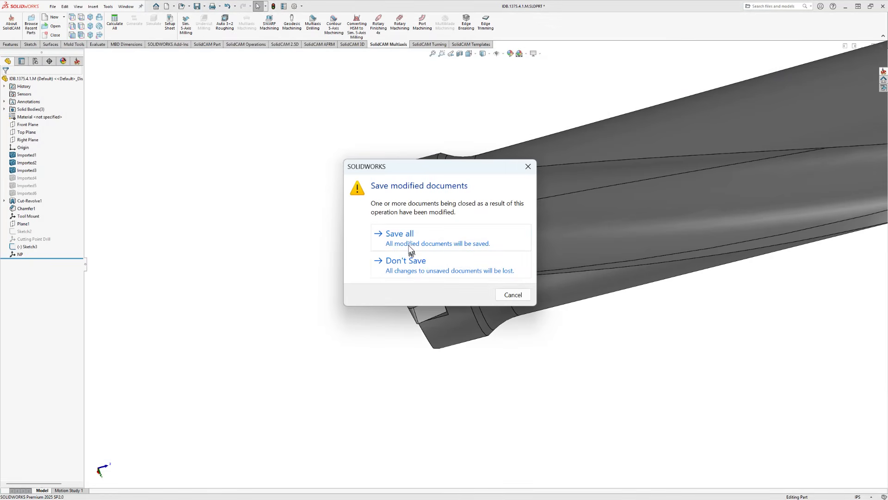
left_click(396, 235)
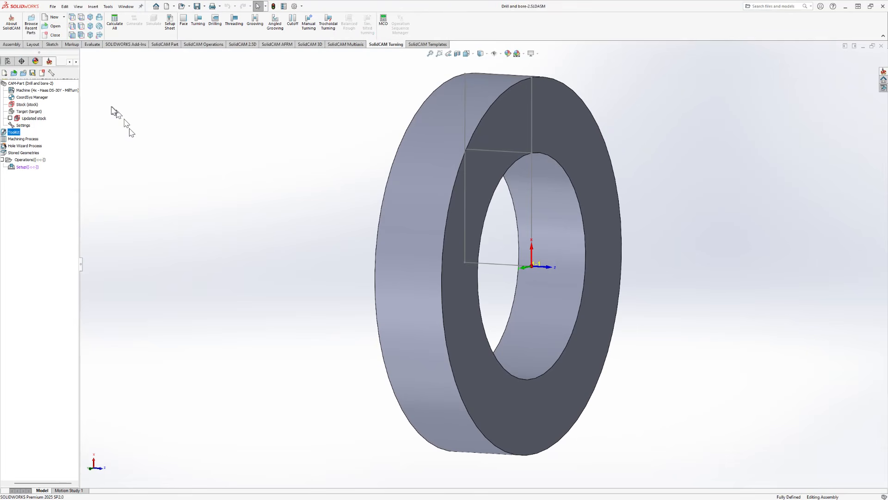
Open the ToolKit of the Drill and bore-2 CAM-Part and load the Boring with Drill tool library
double_click(13, 132)
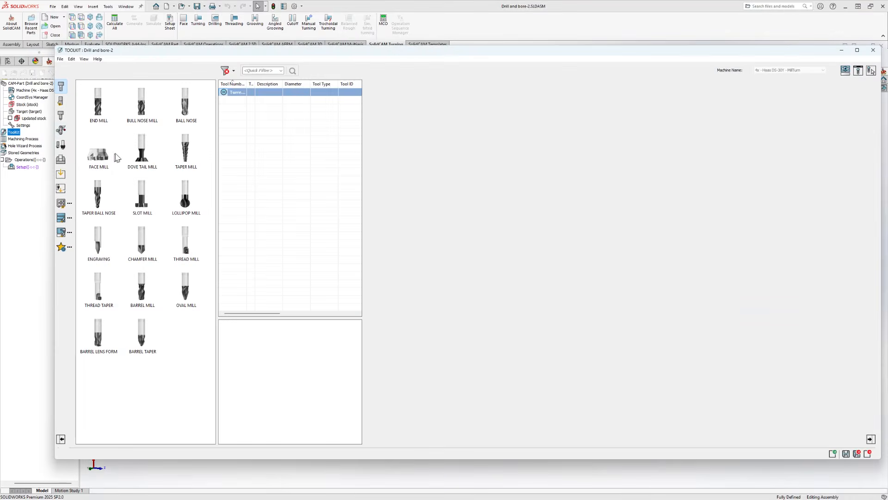
left_click(61, 220)
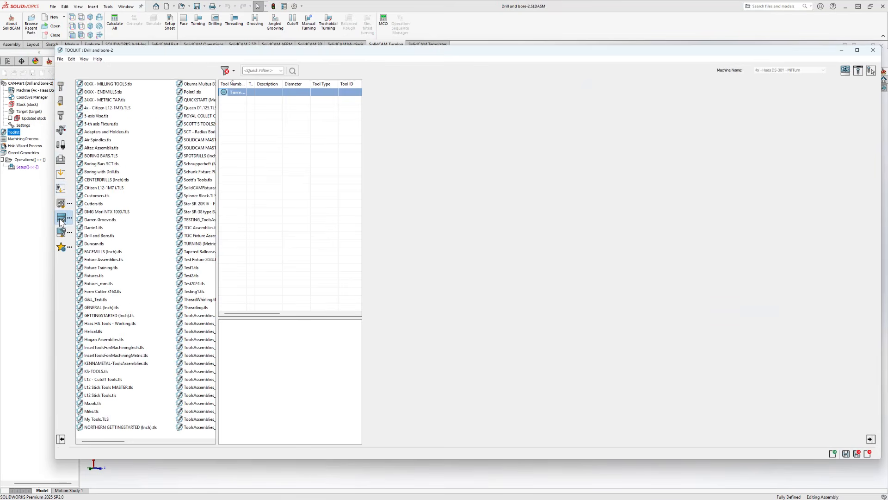
double_click(89, 172)
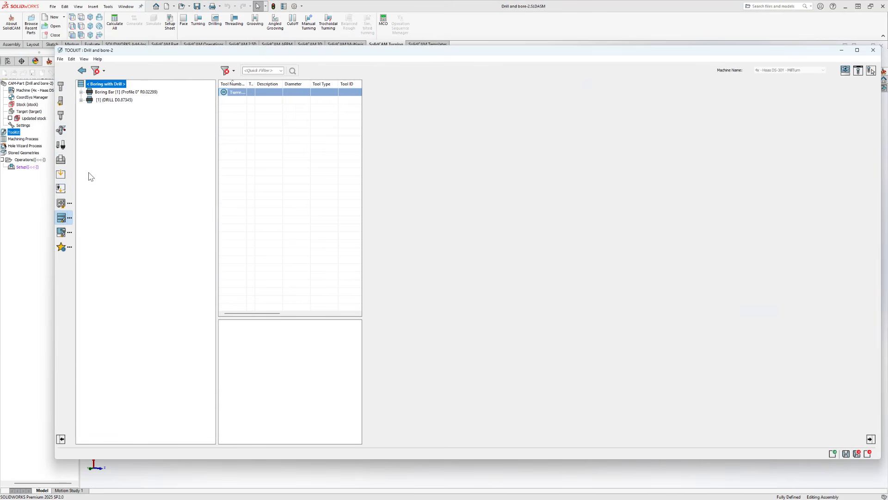
Send both the Boring Bar profile tool and the drill from the Boring with Drill library to the CAM-Part's storage
left_click(103, 92)
left_click(106, 101)
left_click(106, 101, "ctrl")
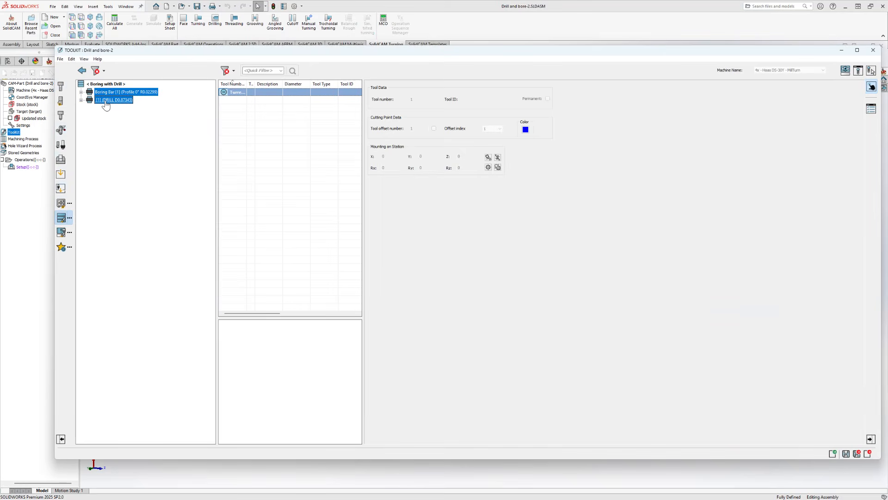
right_click(105, 103)
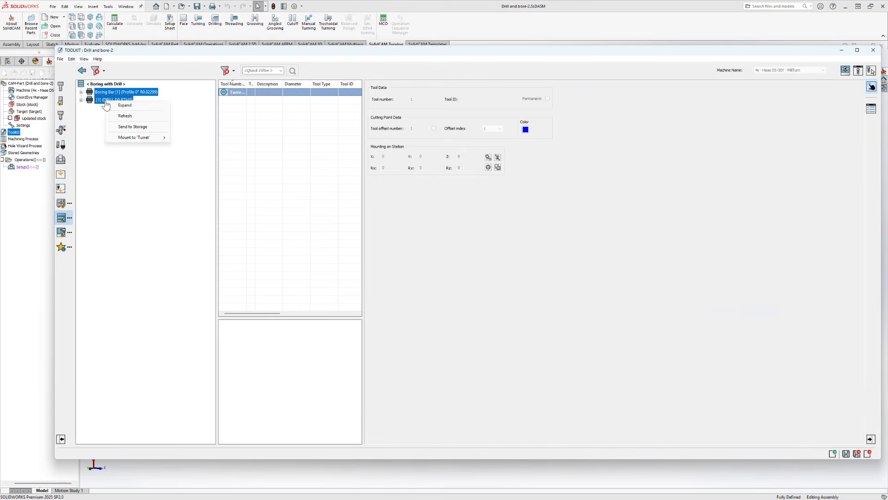
left_click(138, 126)
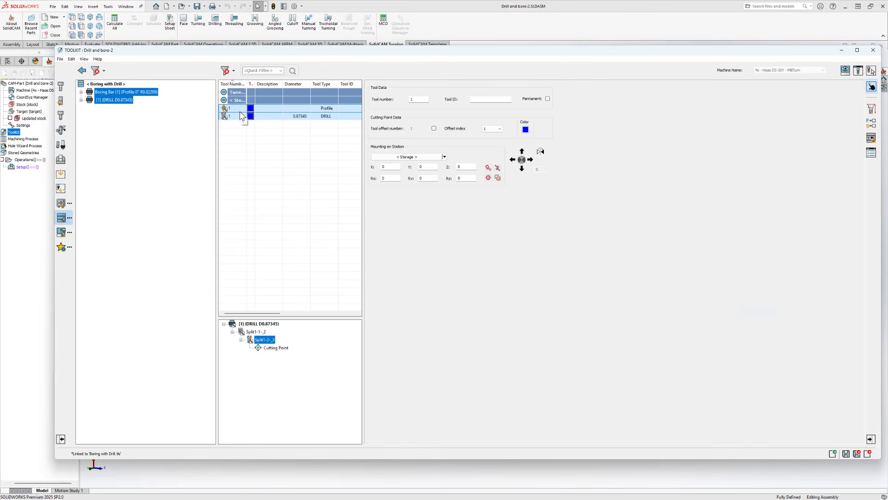
Mount the Profile boring tool to Turret Station_1 by manual tool change
right_click(233, 109)
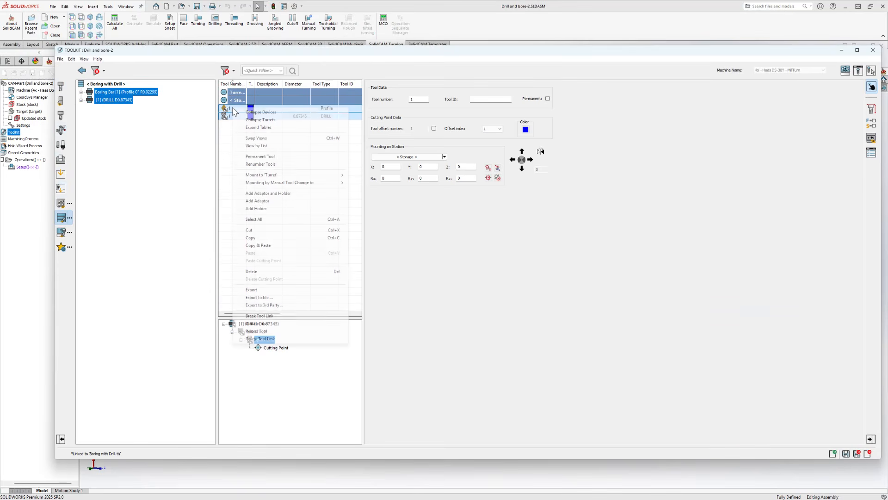
mouse_move(298, 185)
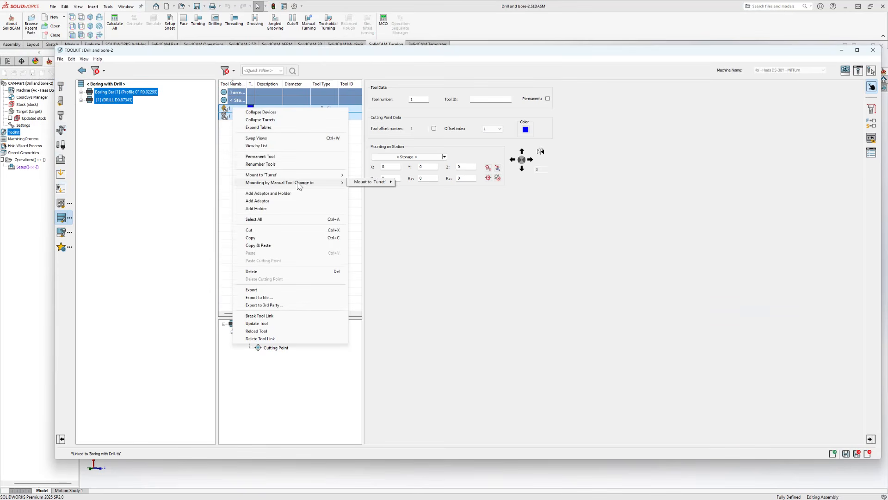
mouse_move(368, 184)
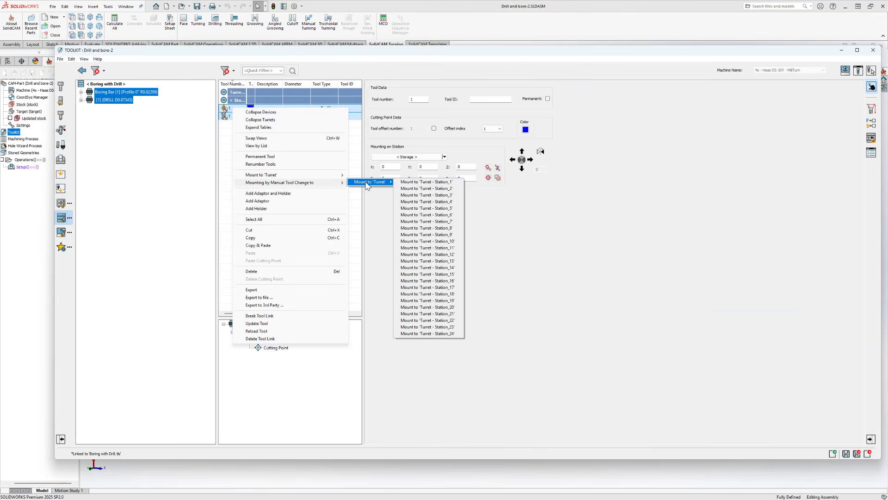
left_click(448, 183)
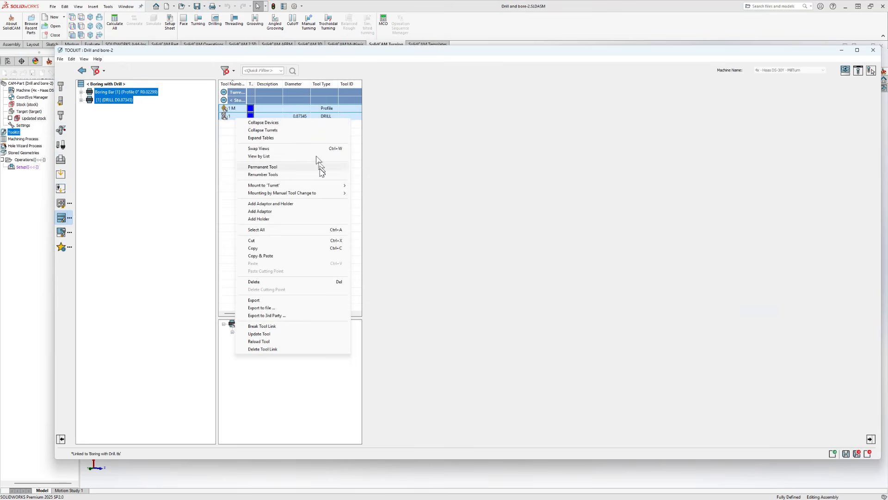
Try mounting the drill on the turret and undo that mounting
mouse_move(322, 189)
left_click(379, 195)
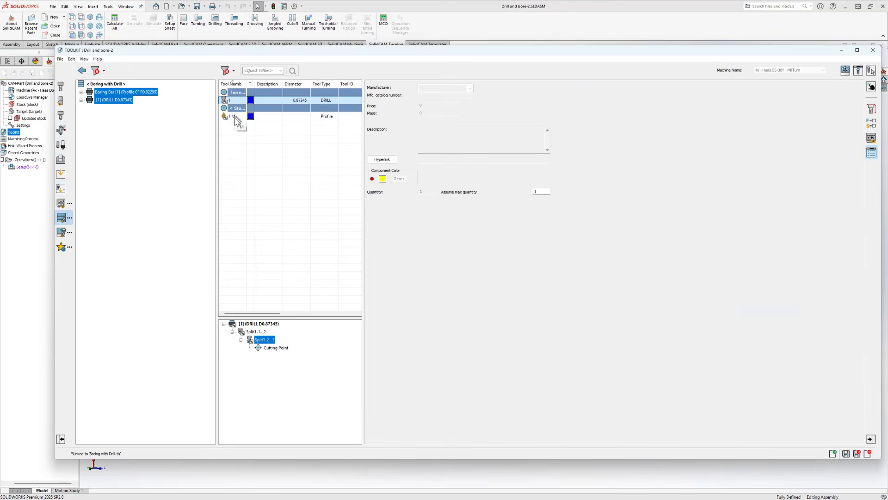
right_click(233, 103)
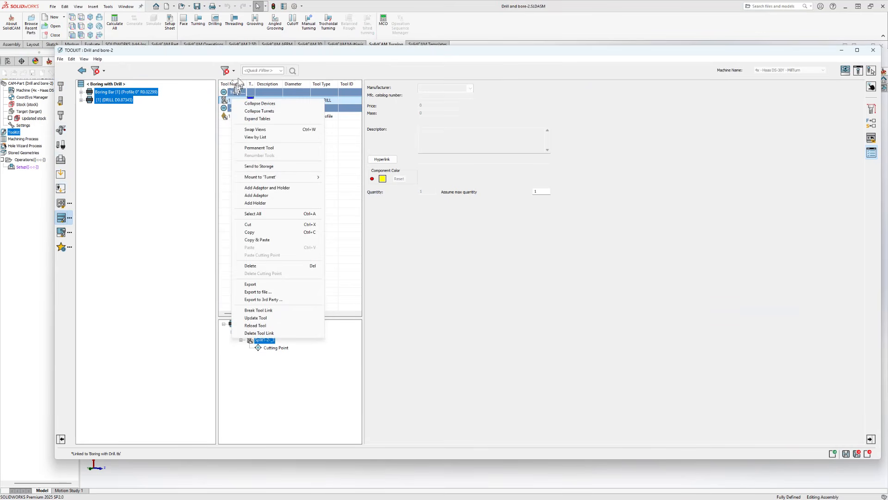
left_click(71, 59)
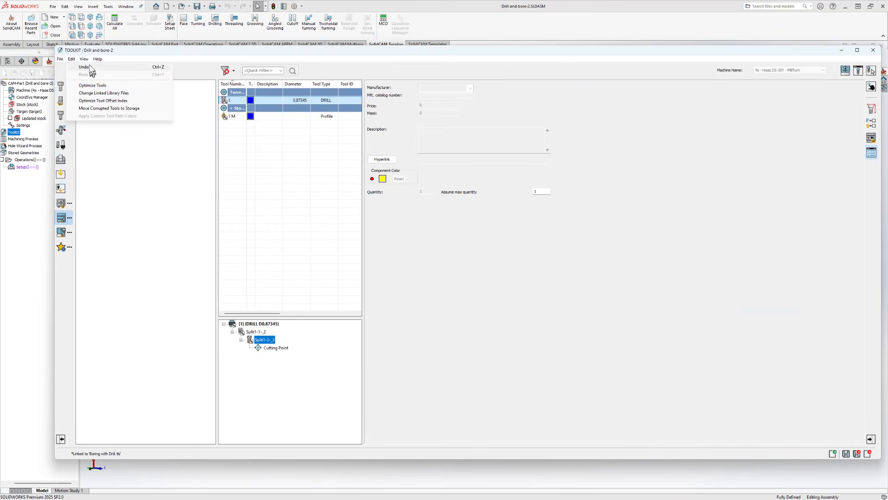
left_click(91, 72)
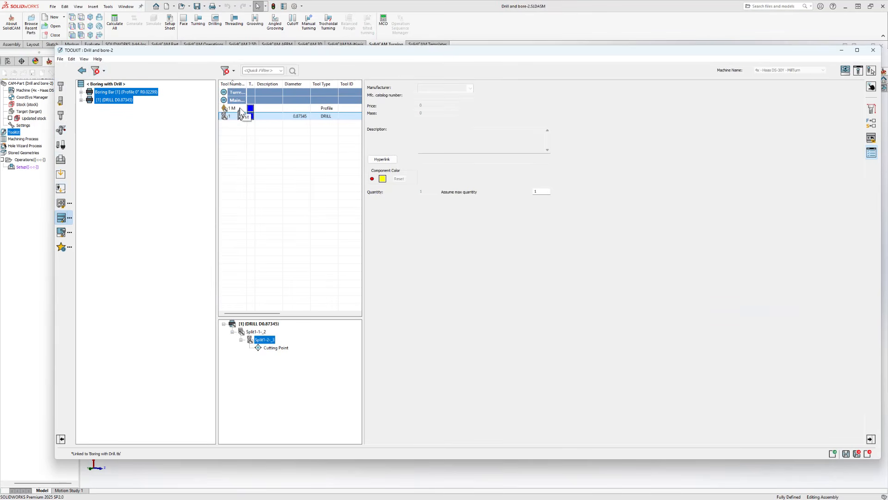
Mount the 0.87345 drill to Turret Station_1 by manual tool change, and save and exit the ToolKit
right_click(232, 116)
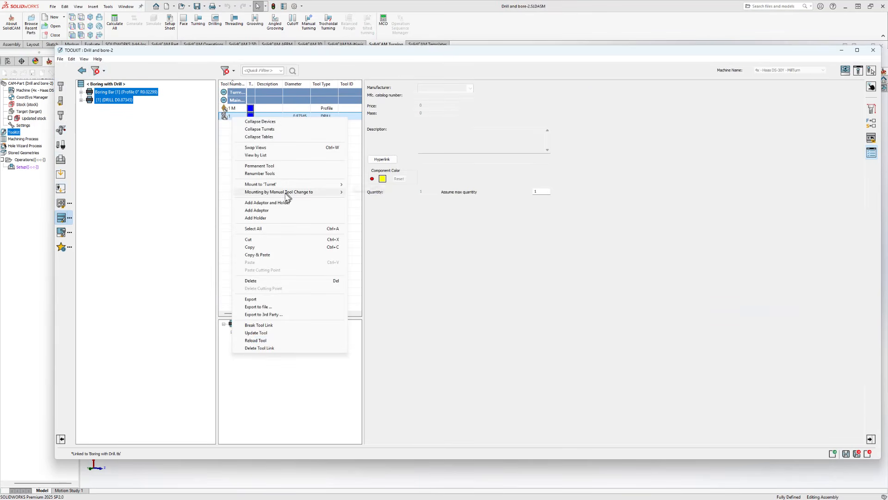
mouse_move(287, 192)
mouse_move(375, 194)
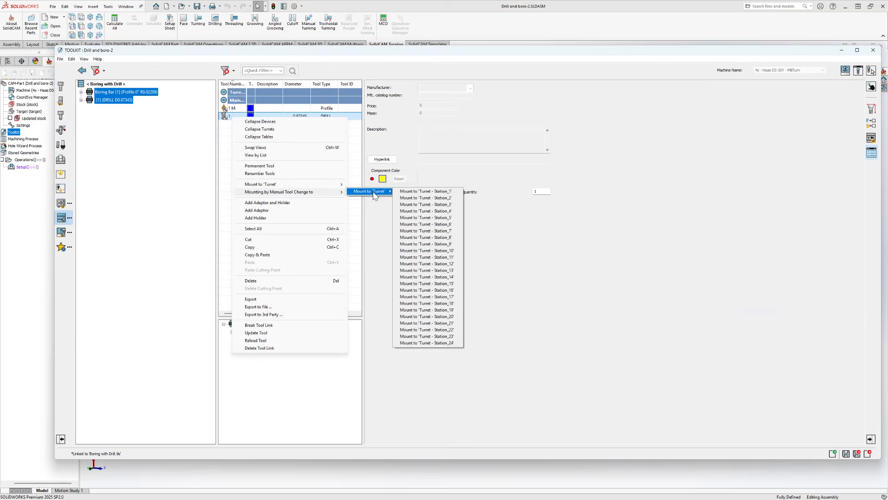
left_click(428, 191)
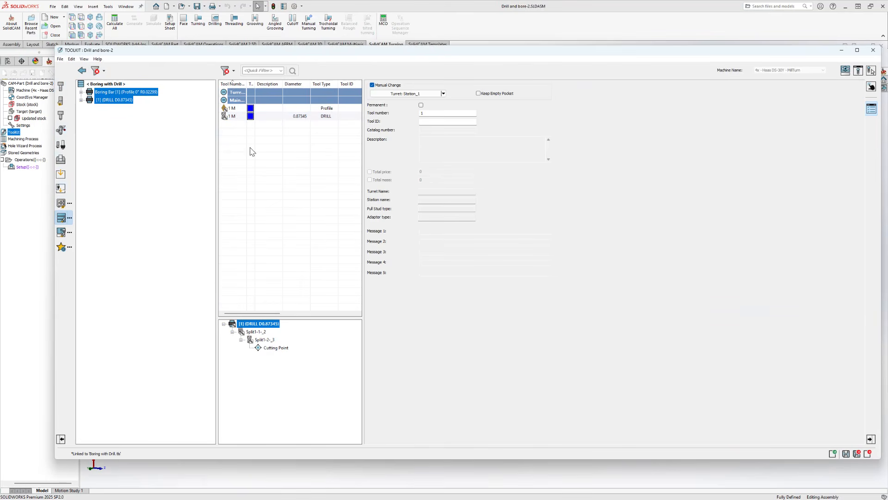
left_click(859, 456)
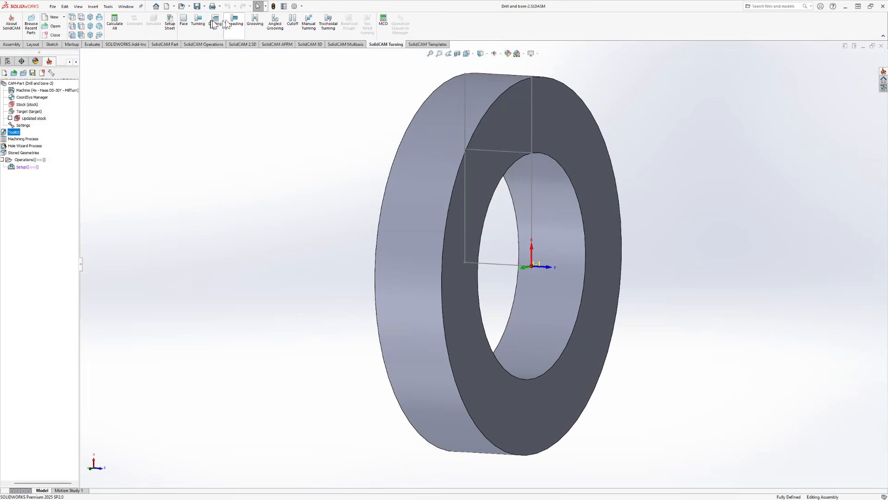
Add a turning Drilling operation and select the stored 0.87345 drill as its tool
left_click(215, 21)
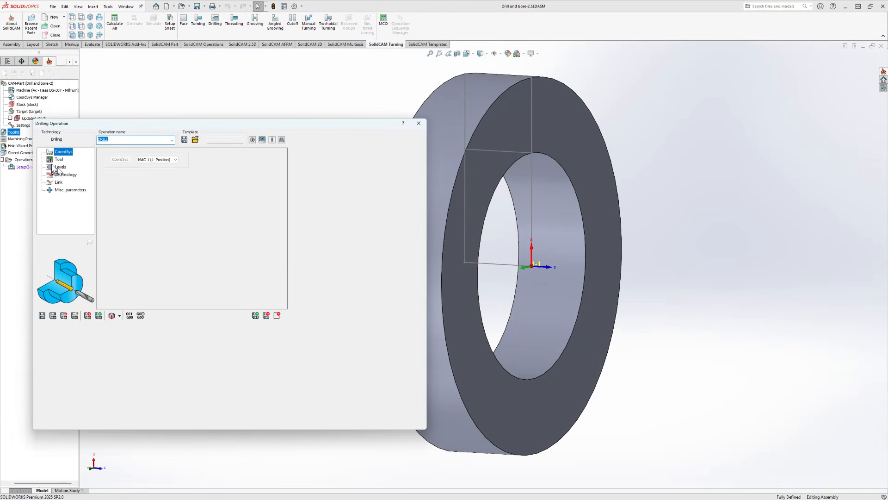
left_click(55, 160)
left_click(144, 255)
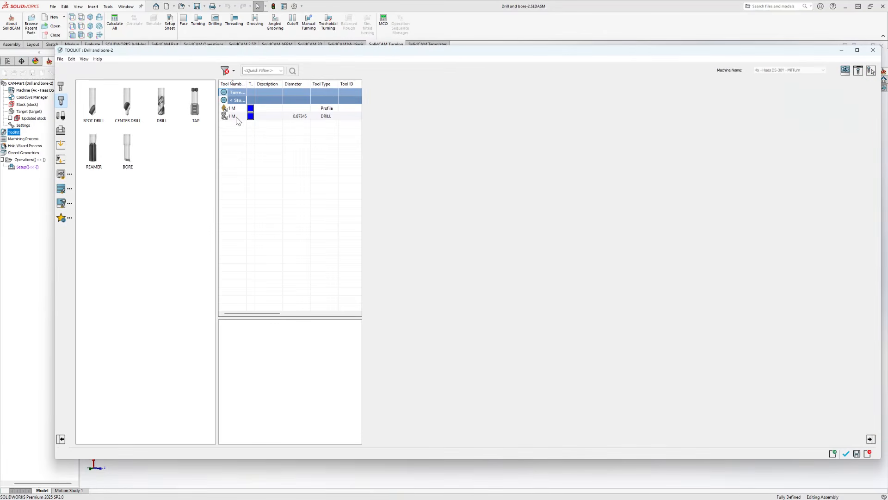
left_click(236, 116)
right_click(236, 117)
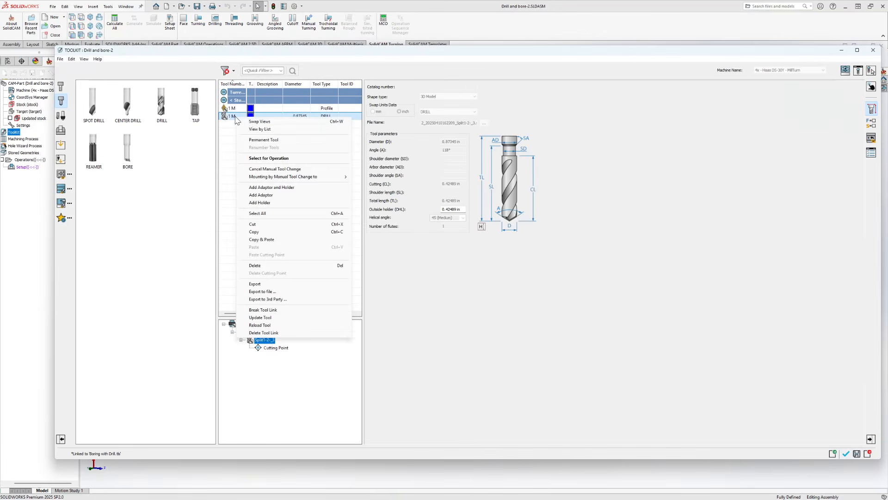
left_click(275, 158)
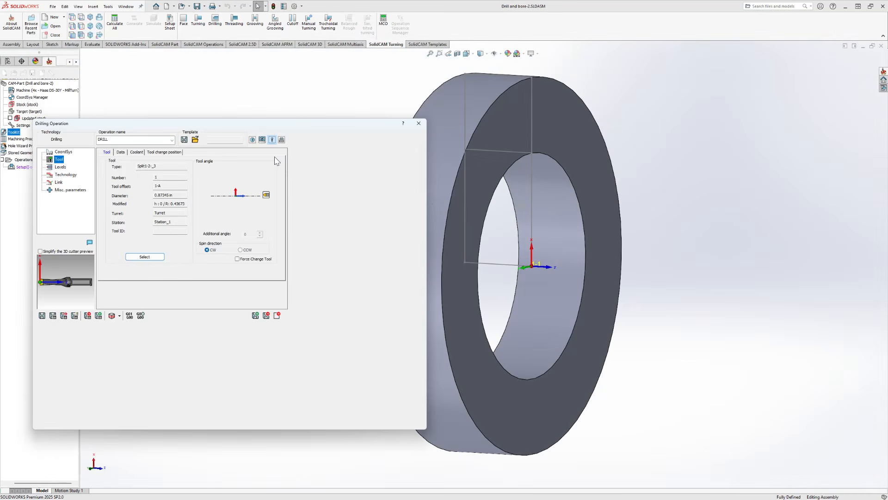
Set the drill end at the rear edge of the ring's bore with a delta of -0.25, and save and calculate the operation
left_click(56, 174)
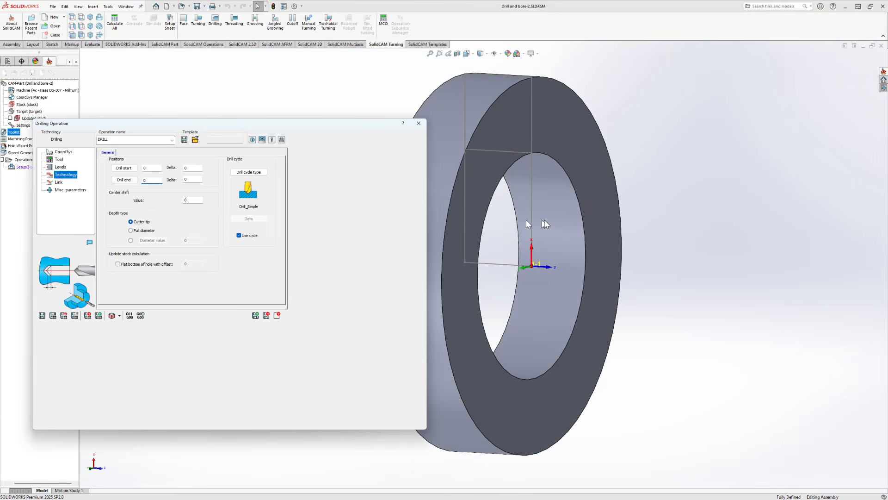
left_click(514, 209)
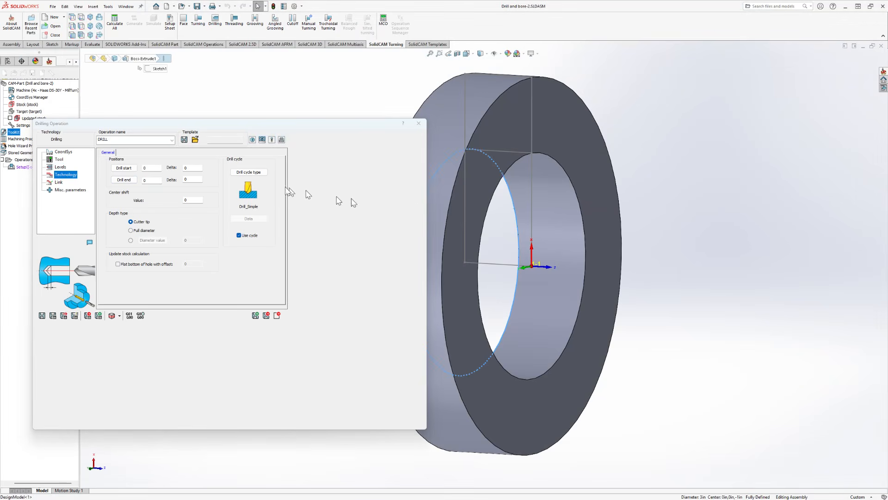
left_click(148, 180)
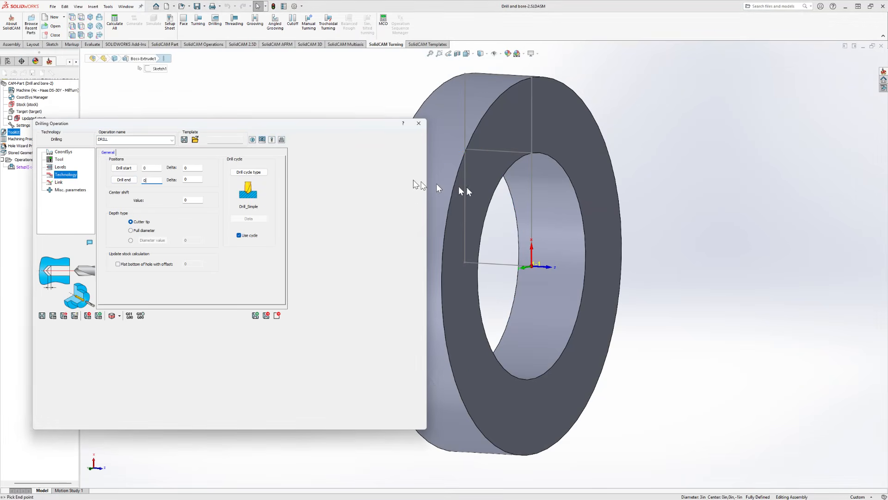
left_click(512, 195)
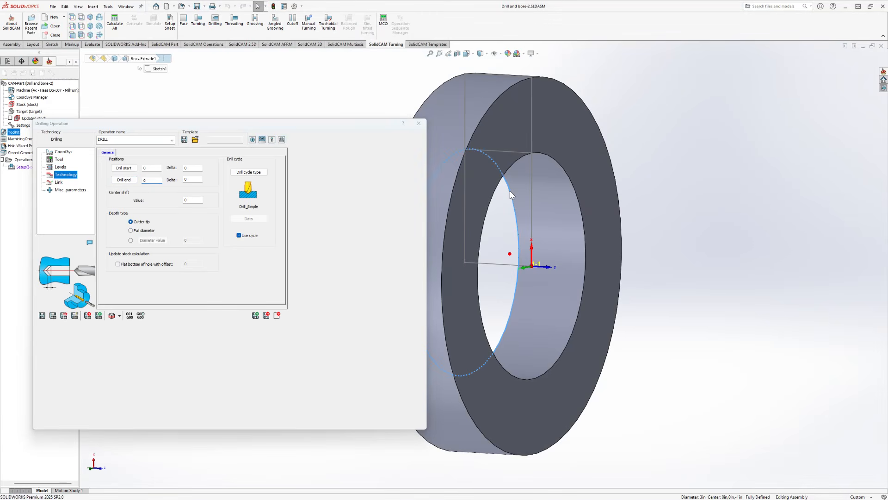
left_click(192, 179)
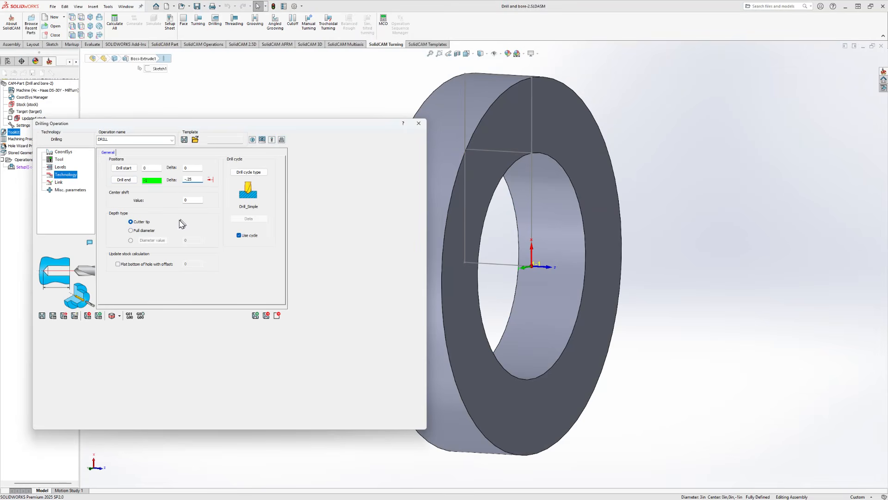
left_click(53, 315)
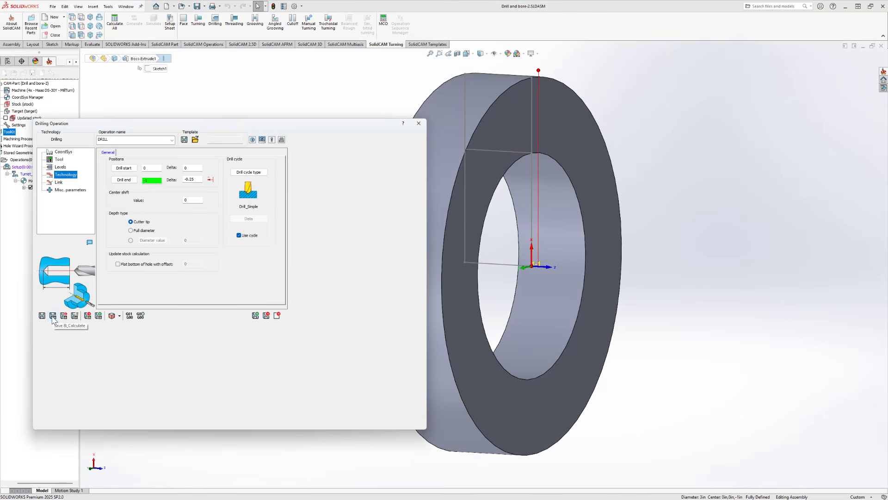
Simulate the drilling operation in the Turning and SolidVerify modes, and close the operation
left_click(112, 317)
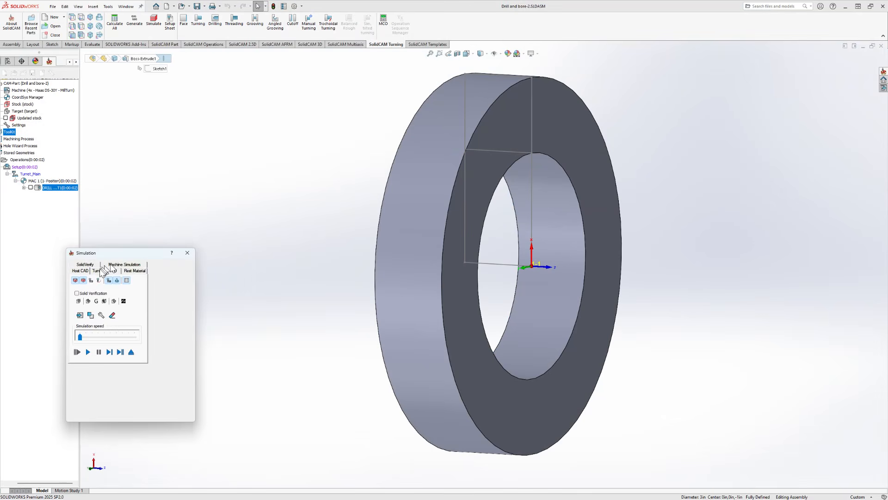
left_click(101, 271)
scroll(360, 296, "down", 4)
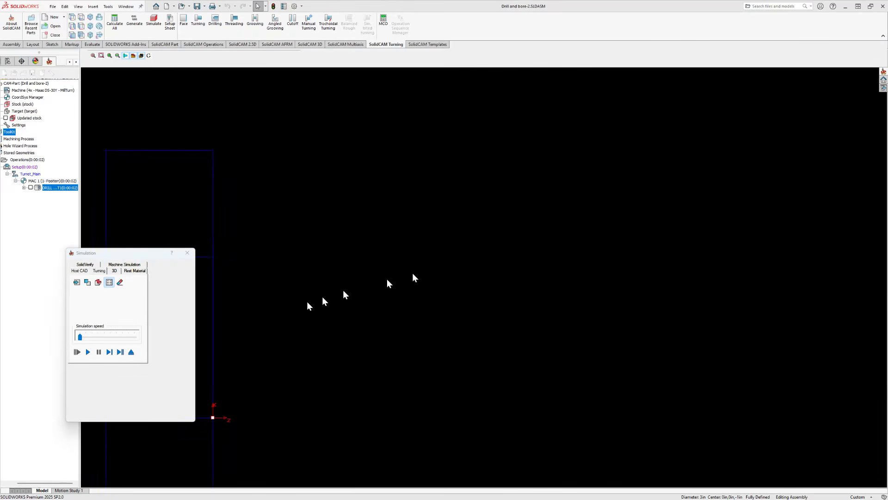
middle_click_drag(274, 299, 463, 260)
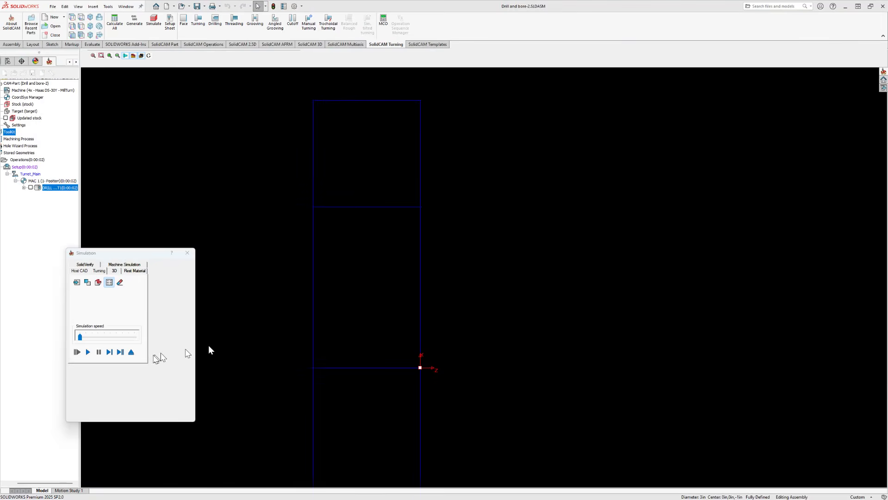
left_click(88, 353)
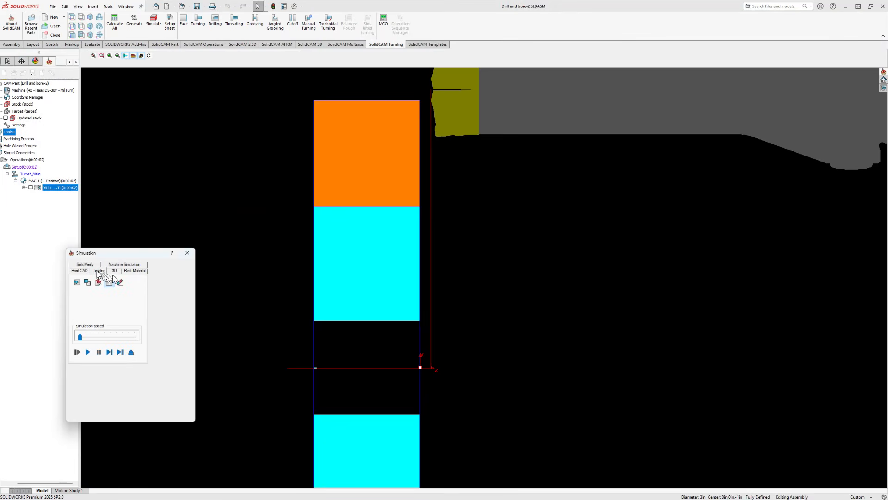
left_click(87, 265)
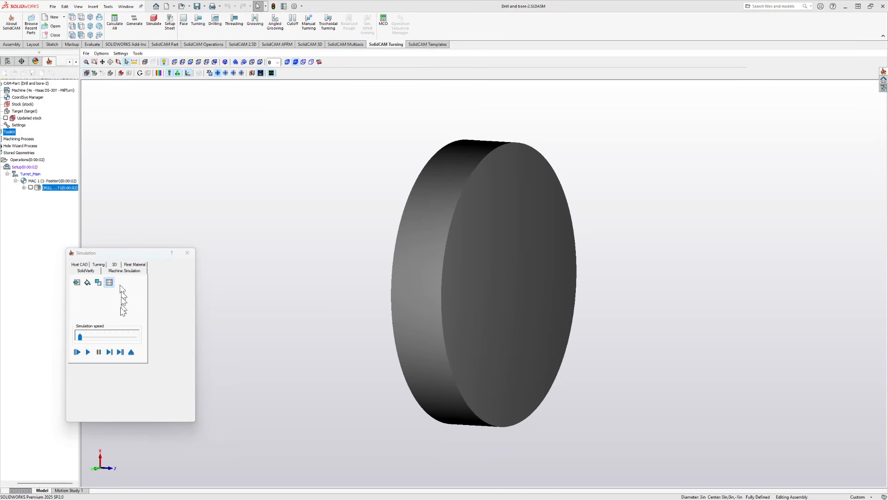
left_click(88, 352)
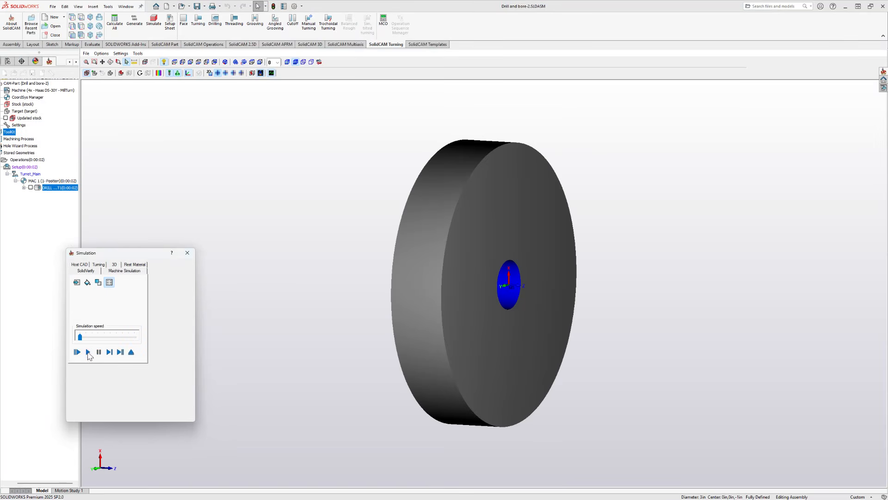
left_click(187, 254)
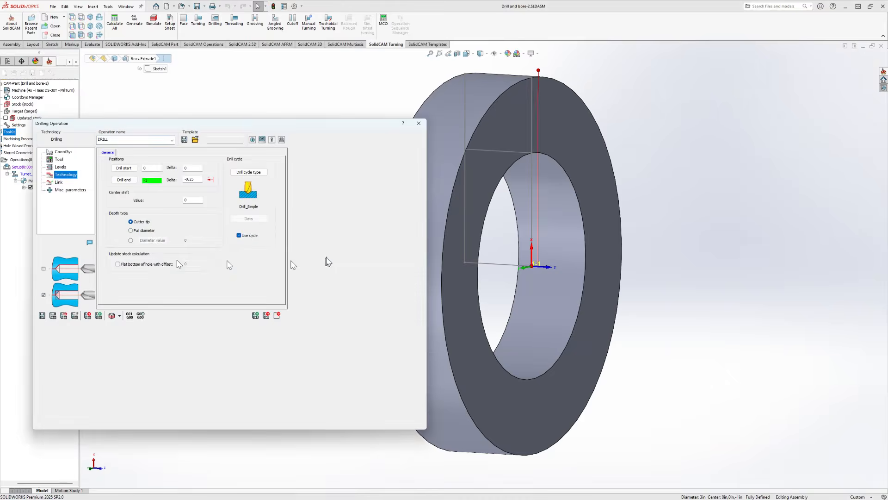
left_click(418, 125)
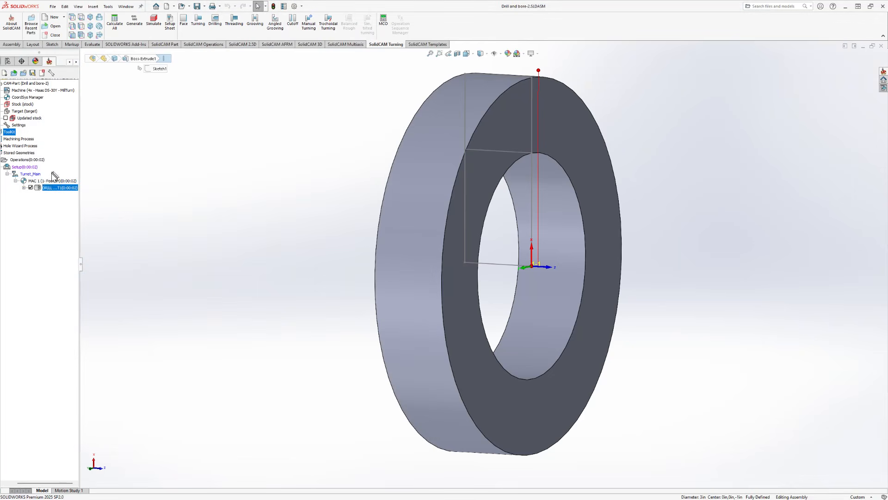
Hide the drilling toolpath and add a Turning operation with a wireframe chain along the bore's sketch line, running front to back
left_click(30, 187)
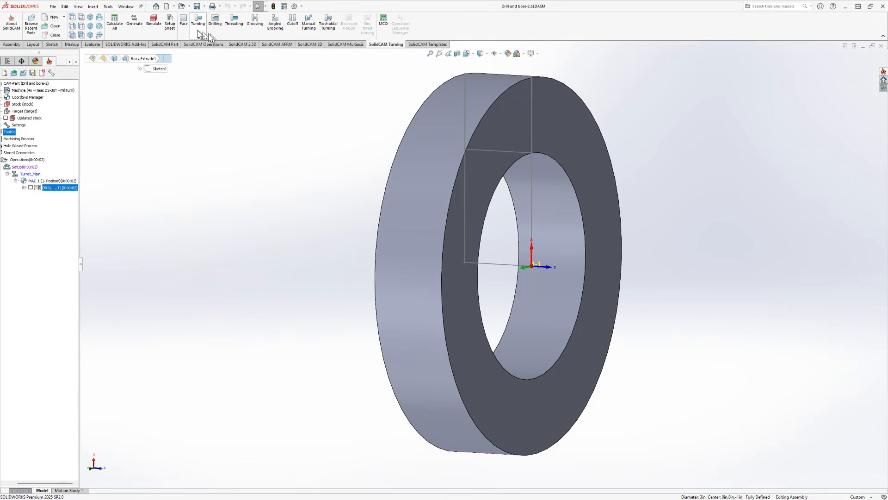
left_click(198, 25)
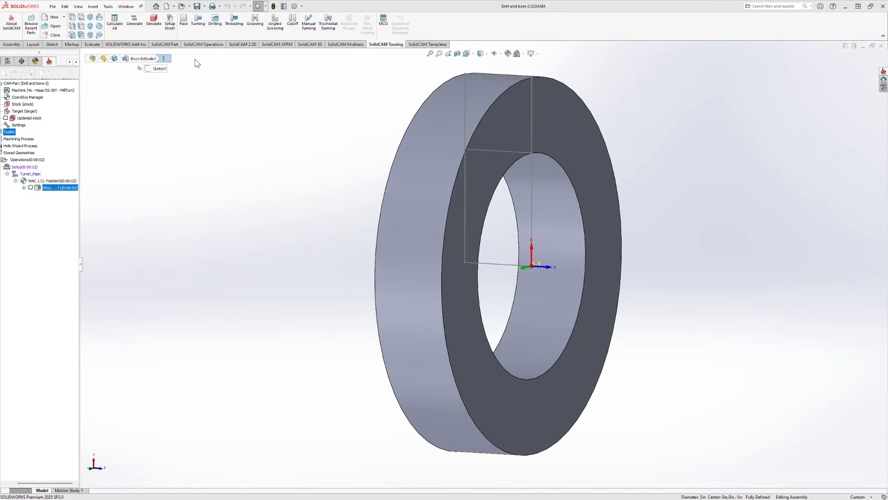
left_click(122, 172)
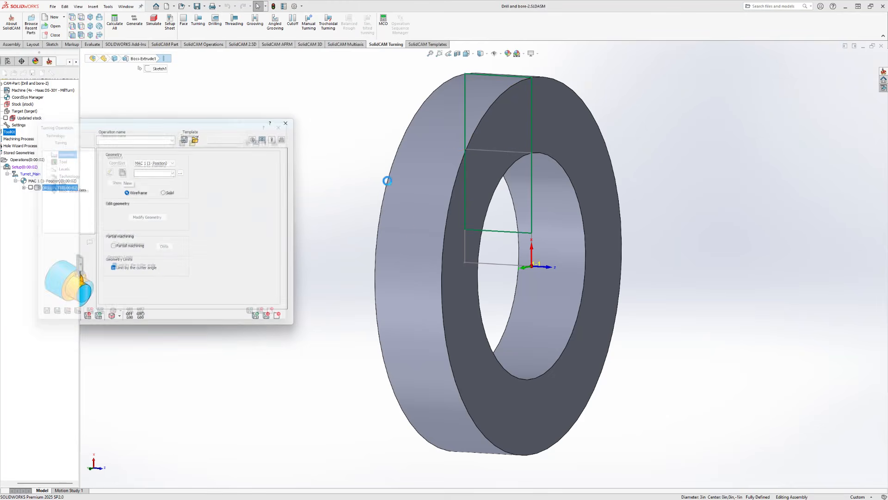
left_click(522, 151)
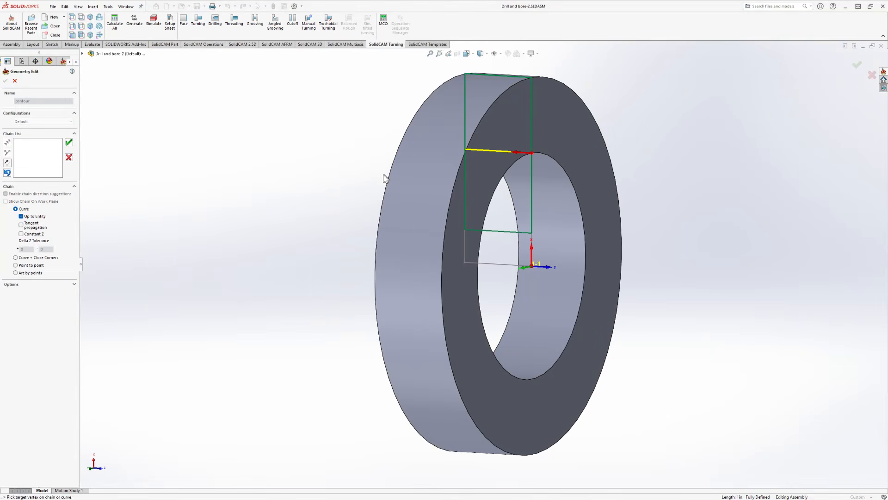
left_click(69, 143)
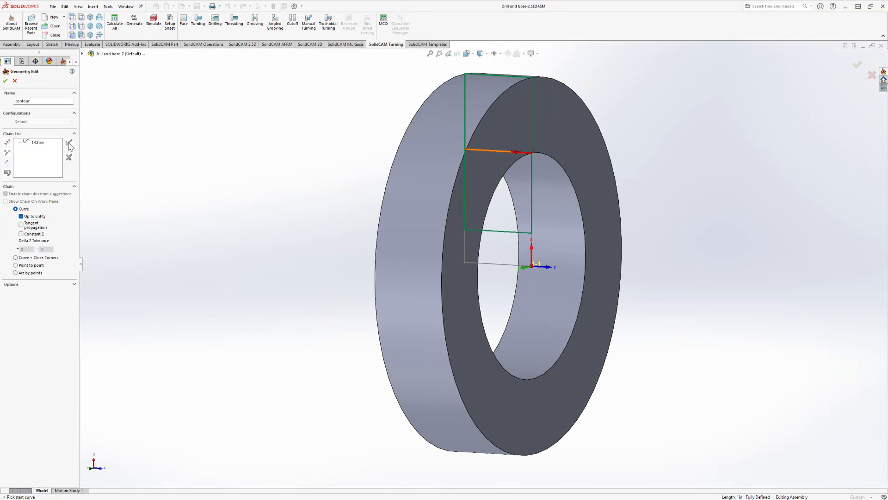
left_click(5, 81)
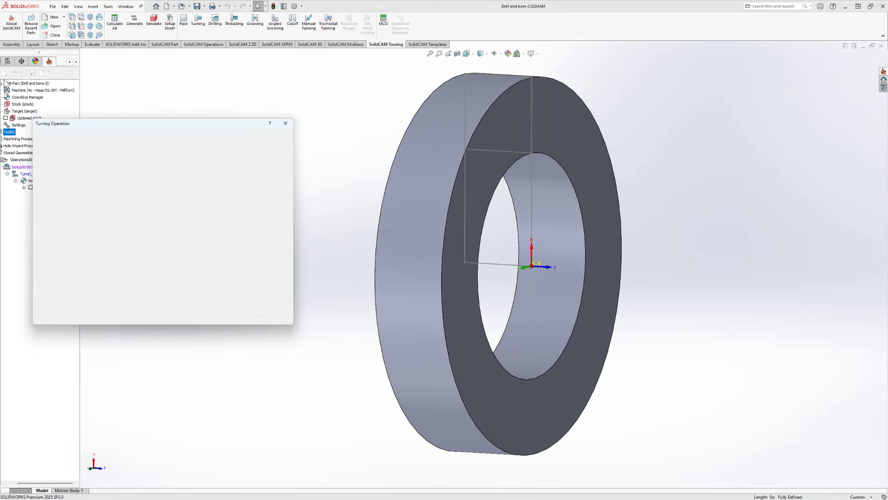
Modify the turning geometry to auto extend both its start and its end to the stock
left_click(147, 217)
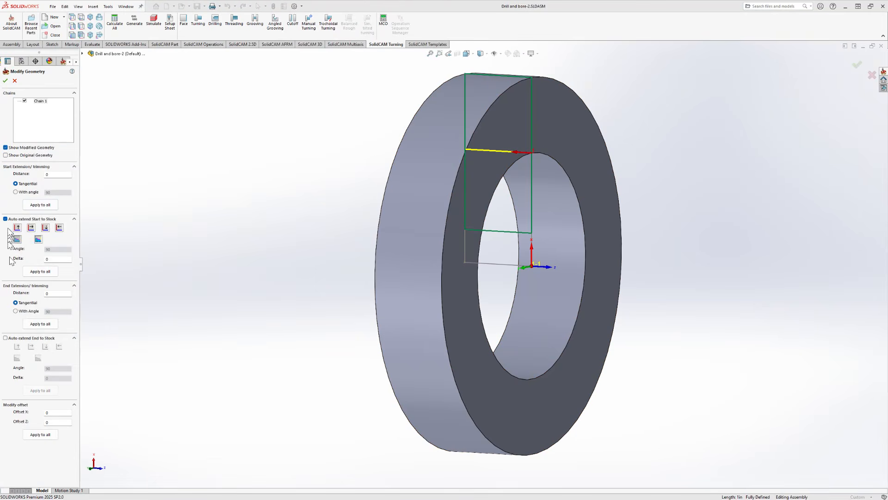
left_click(6, 338)
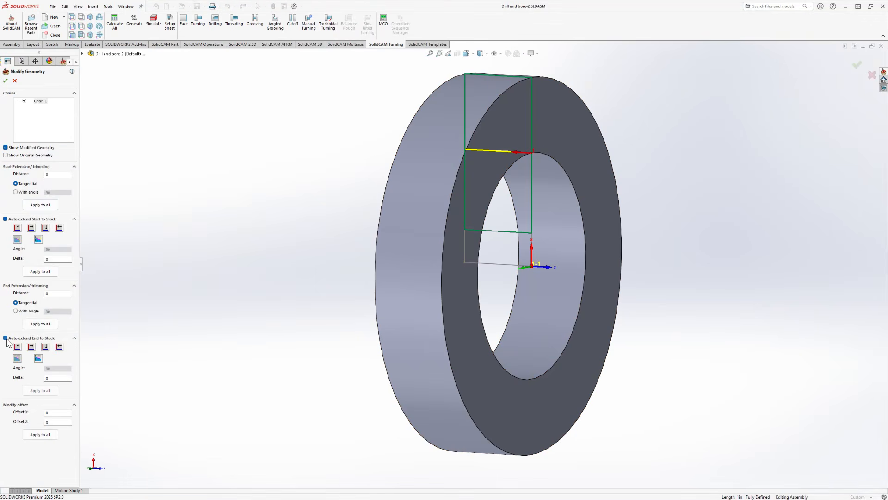
left_click(4, 82)
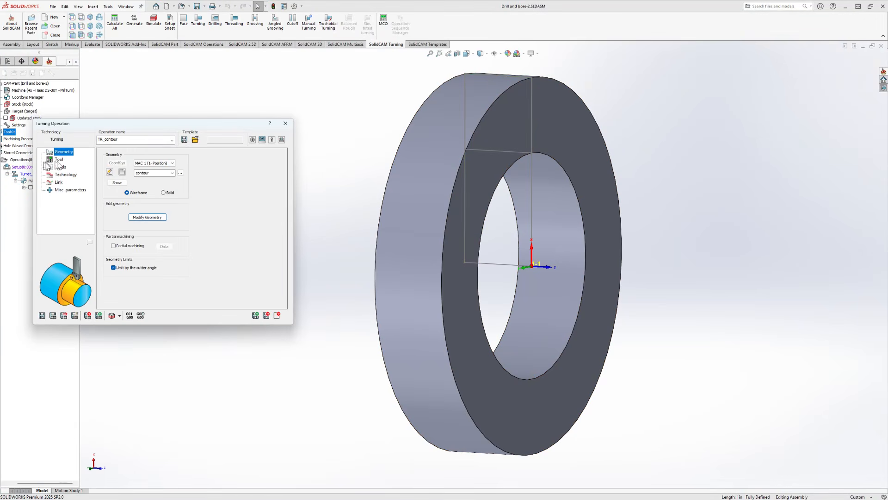
Assign the drill's Profile boring tool to the turning operation, with its offset index set to B
left_click(57, 161)
left_click(144, 264)
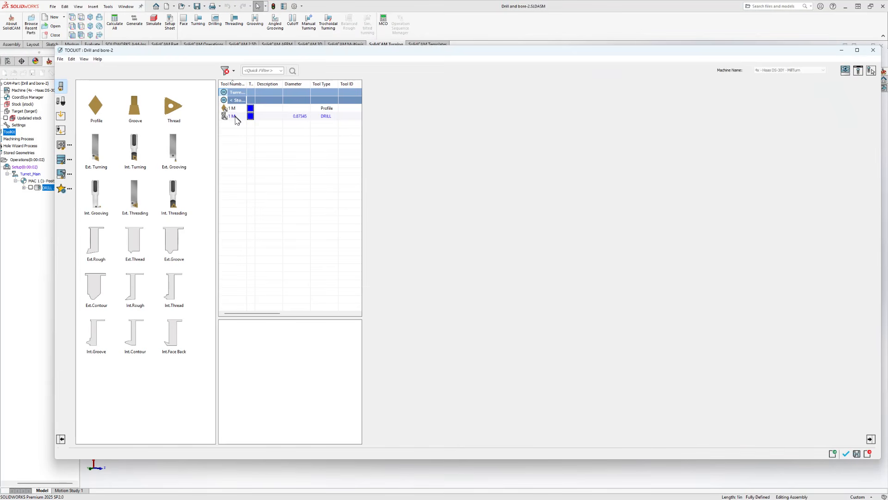
left_click(234, 108)
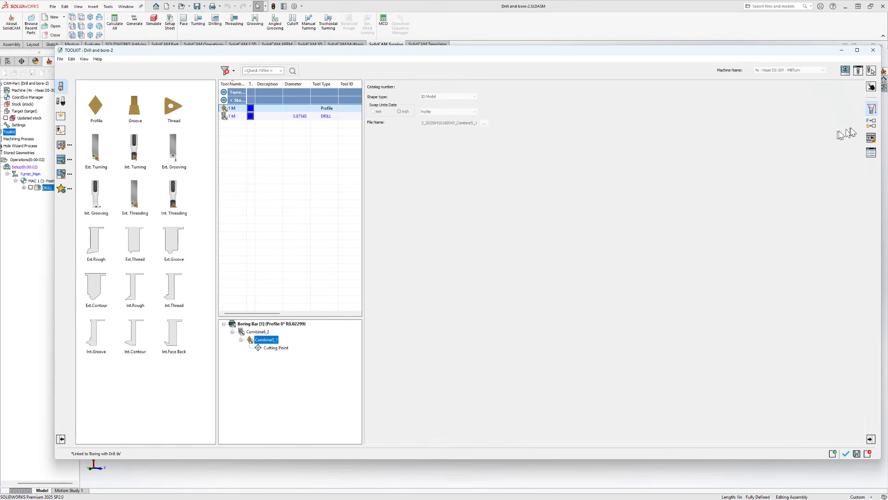
left_click(871, 86)
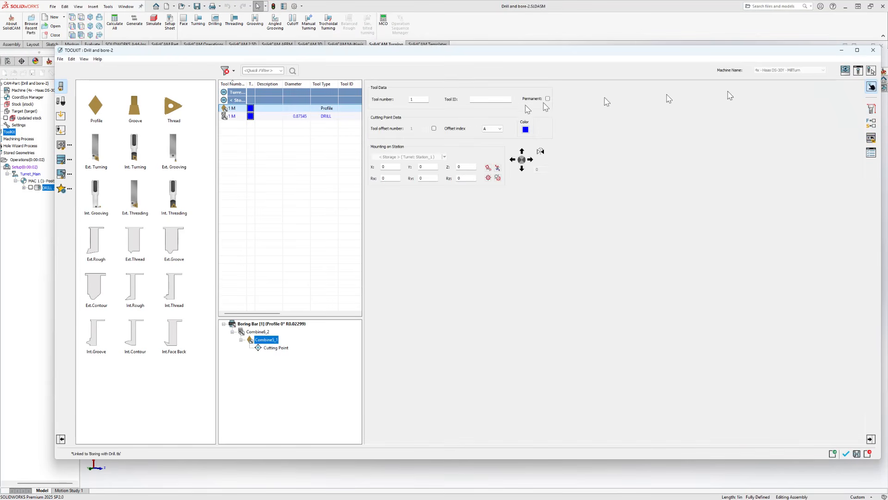
left_click(500, 130)
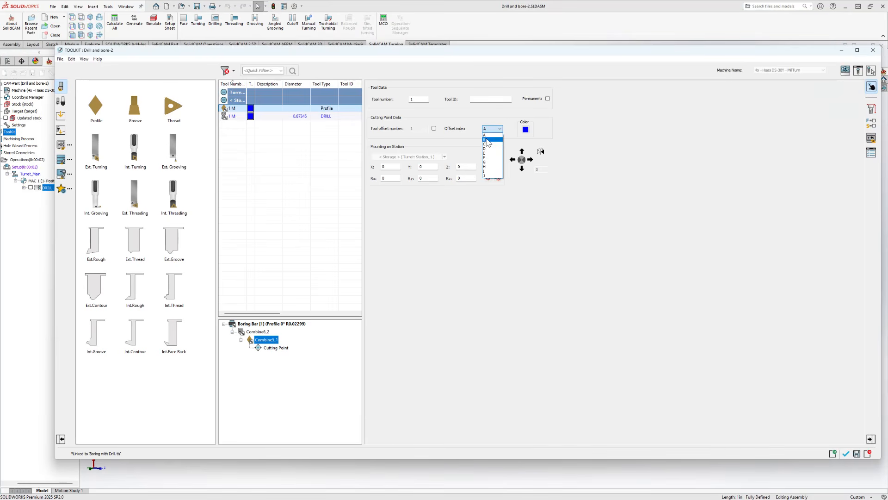
left_click(486, 141)
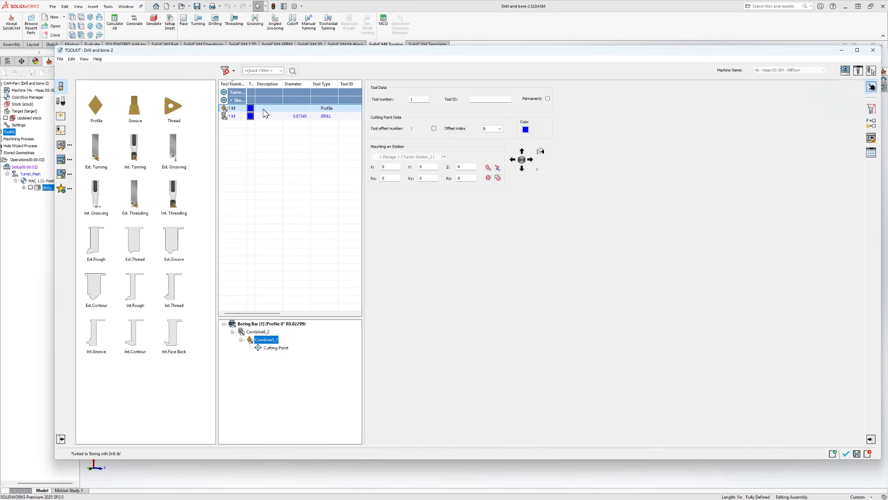
left_click(846, 455)
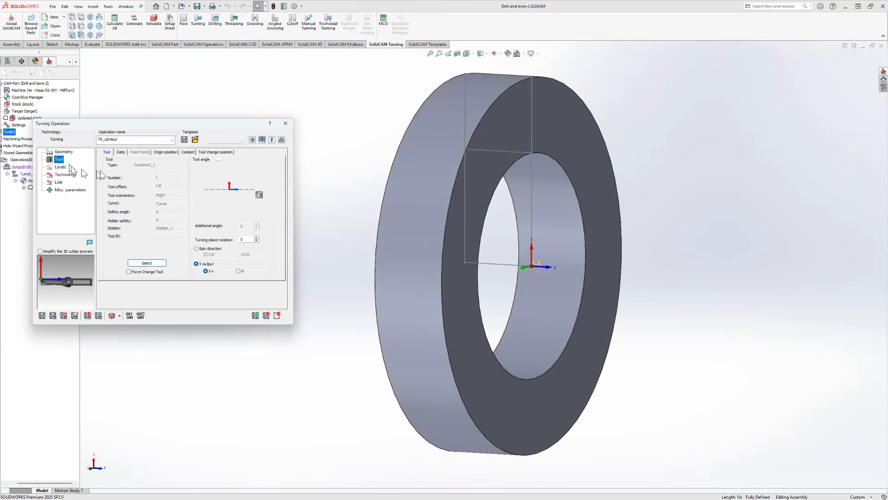
Switch the turning mode to internal, set the rough step down to 0.1 and edit the rough offset's Z distance
left_click(63, 175)
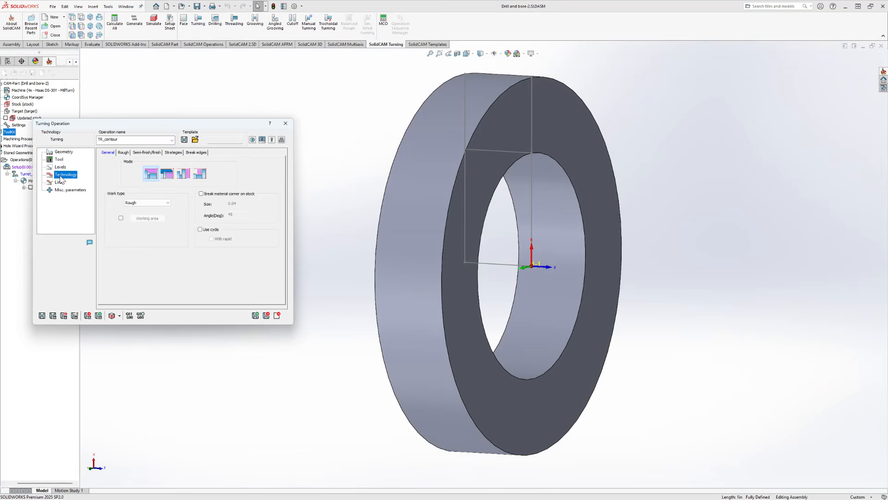
left_click(167, 173)
left_click(123, 152)
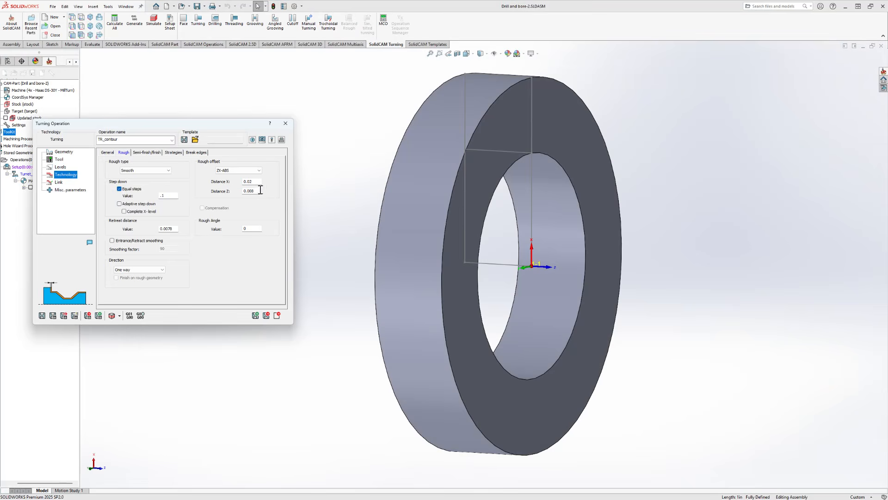
double_click(261, 190)
Set the finish to the ISO-Turning method, and save and calculate the turning operation
left_click(150, 153)
left_click(226, 173)
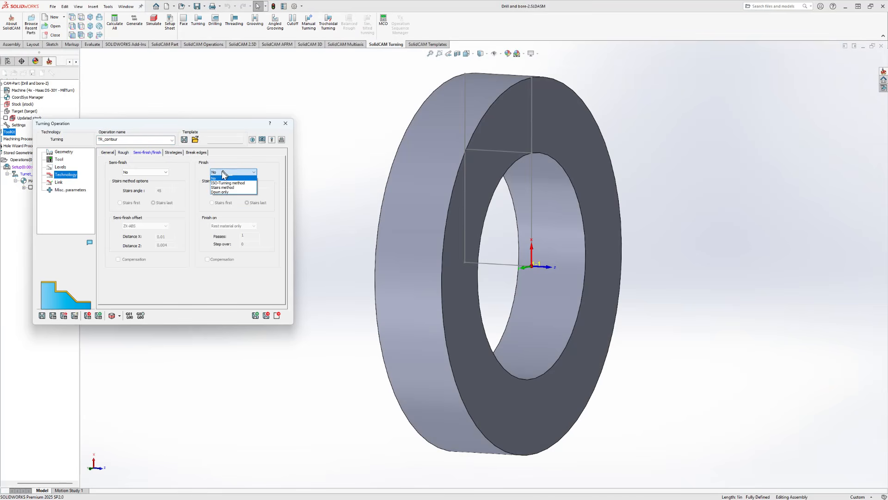
left_click(226, 182)
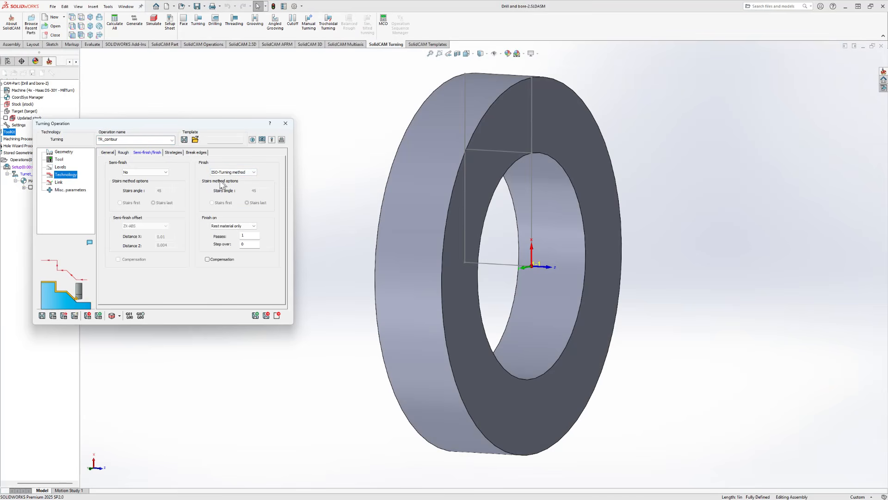
left_click(53, 315)
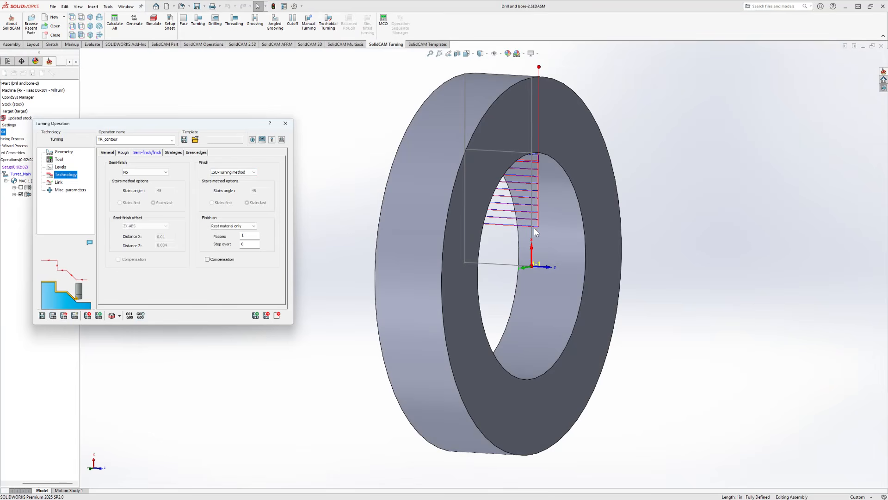
Simulate the boring operation in SolidVerify mode and exit the simulation
left_click(111, 315)
left_click(85, 265)
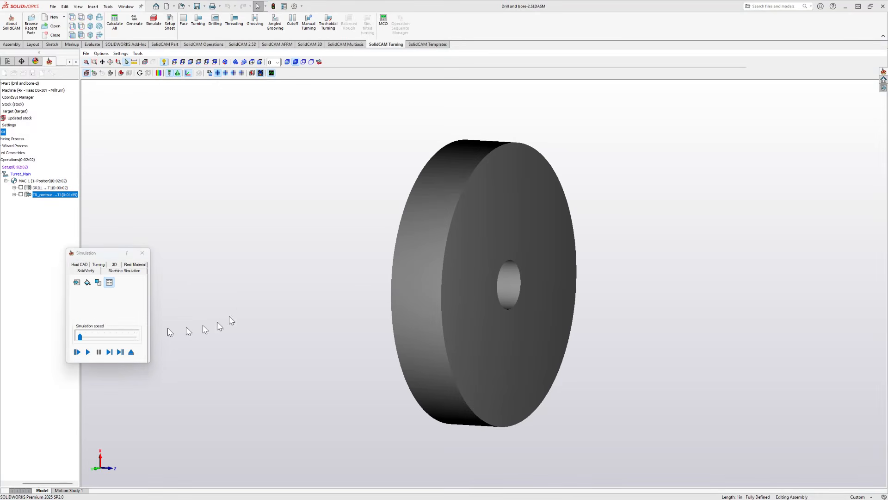
left_click(87, 352)
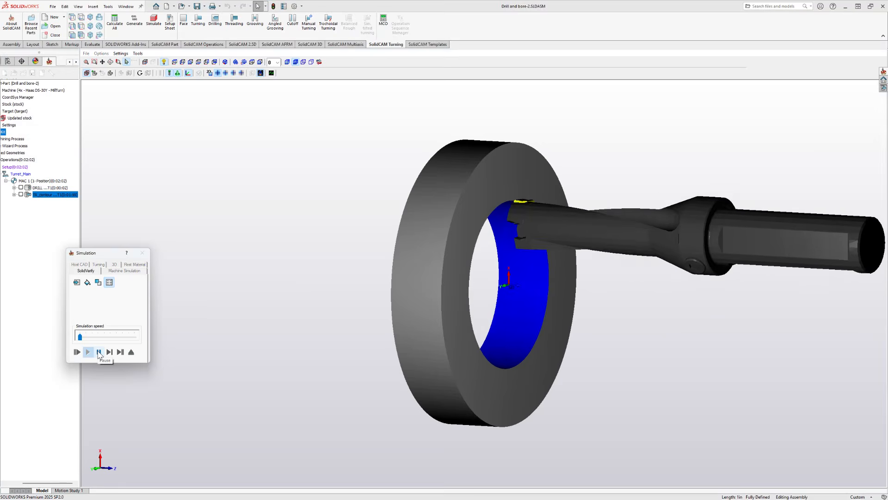
left_click(131, 351)
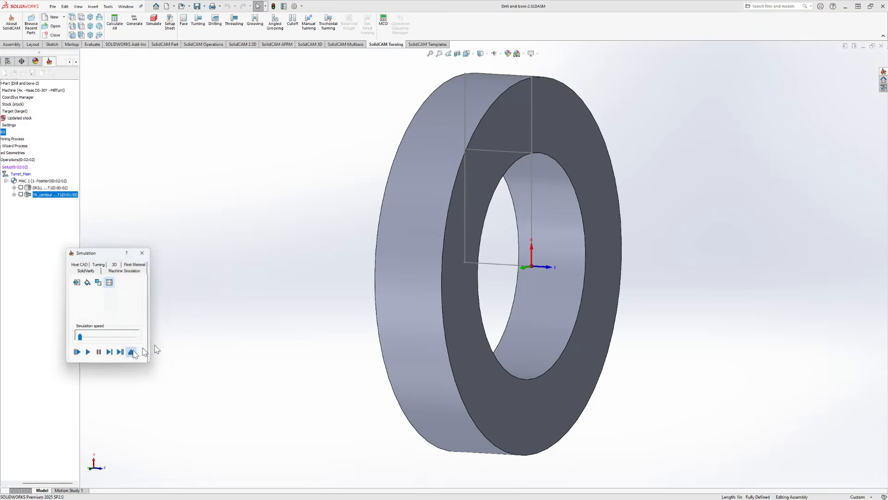